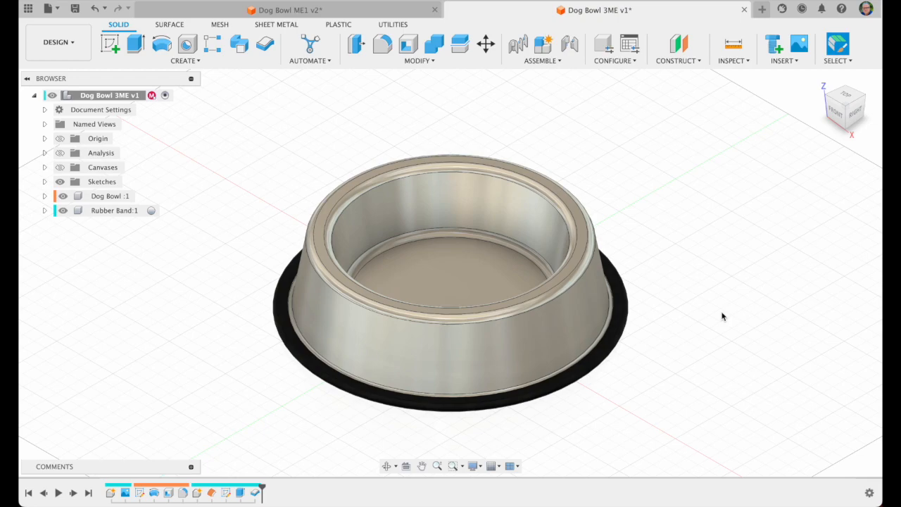
Hide the rubber band and create a standard internal component named Dog Bowl Mold, activated under the top-level design.
left_click(64, 211)
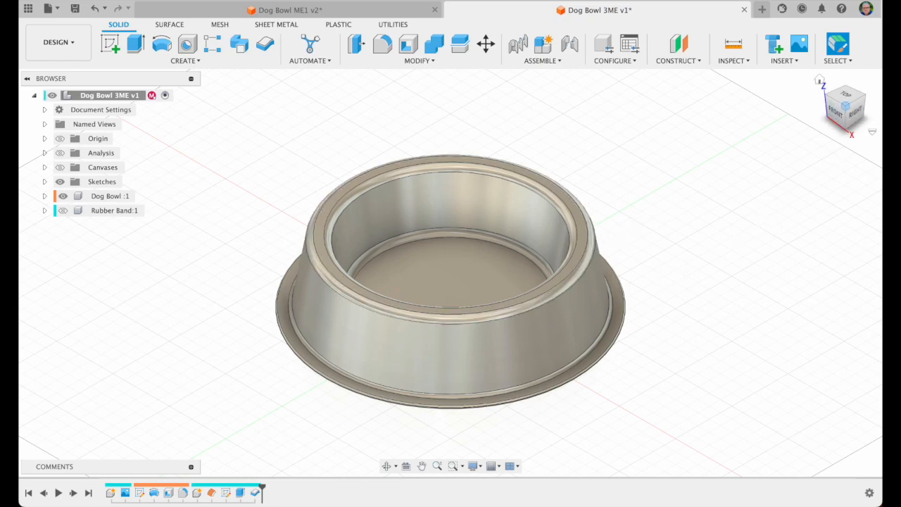
mouse_move(844, 110)
left_mouse_down()
mouse_move(821, 80)
mouse_move(835, 64)
mouse_move(817, 68)
mouse_move(810, 136)
mouse_move(764, 127)
mouse_move(770, 95)
mouse_move(804, 78)
mouse_move(830, 78)
mouse_move(828, 92)
mouse_move(825, 59)
mouse_move(832, 111)
left_mouse_up()
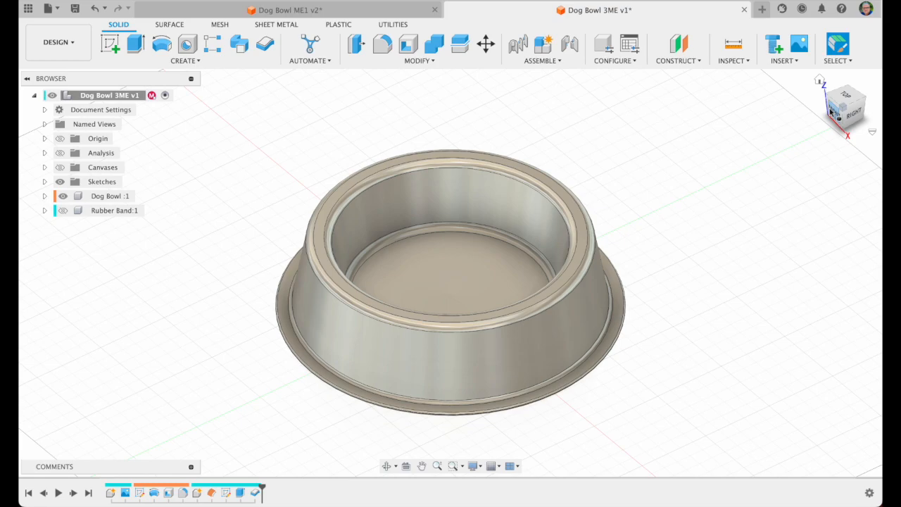
left_click(541, 61)
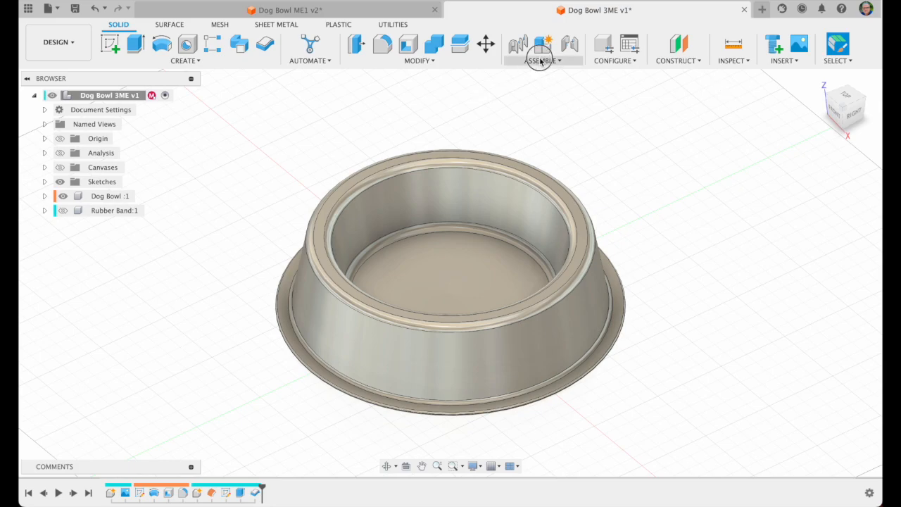
left_click(537, 69)
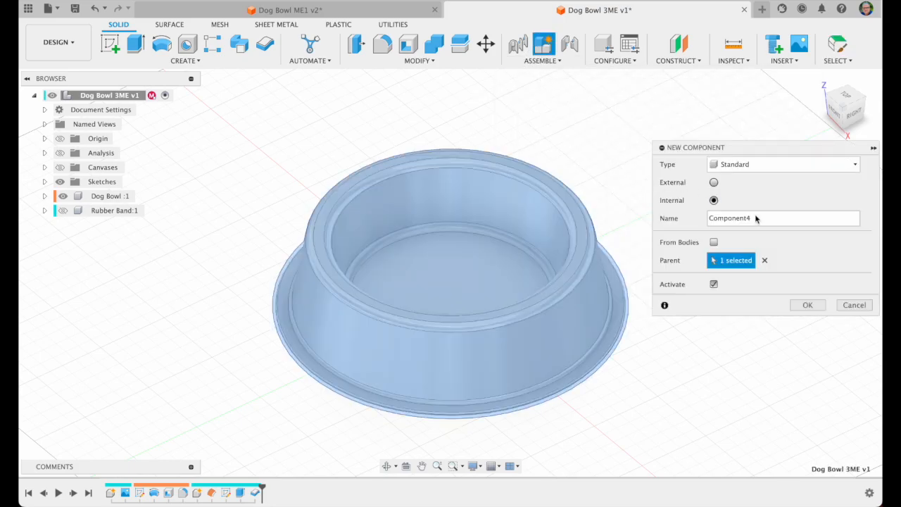
left_click_drag(763, 218, 706, 217)
type("Dog Bowl Mold")
left_click(805, 306)
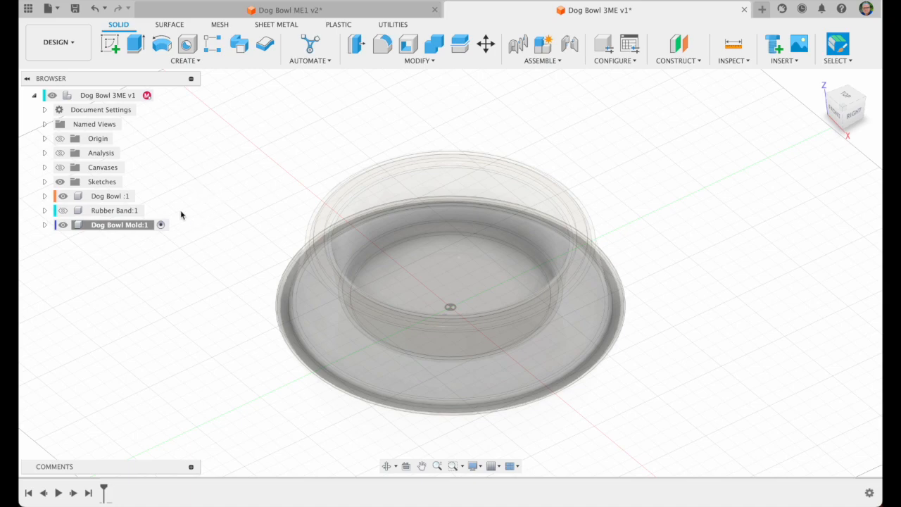
View the dog bowl straight from above, rotated so the X axis runs horizontally.
left_click(62, 196)
left_click(64, 196)
left_click(843, 94)
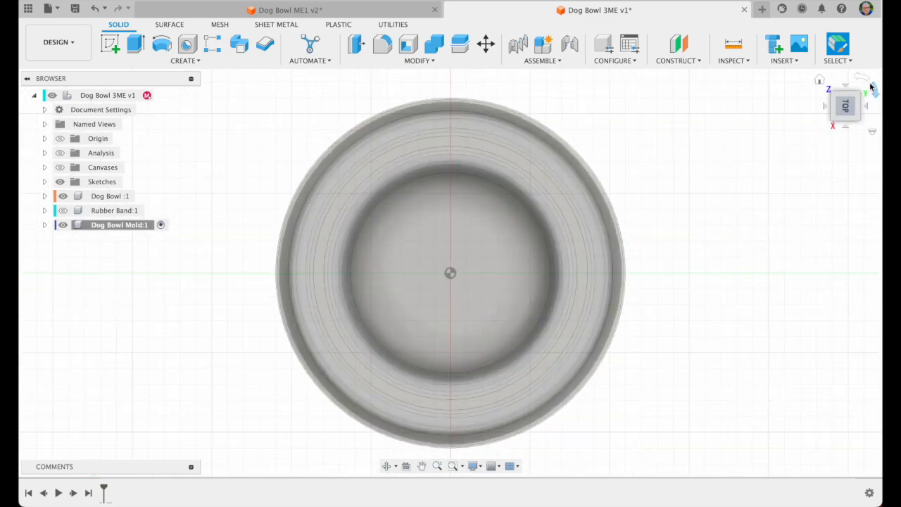
left_click(866, 86)
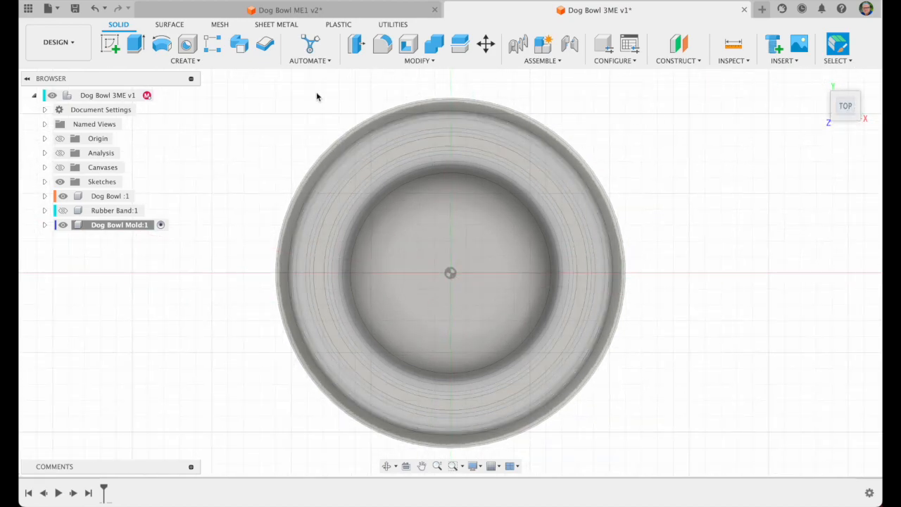
left_click(170, 62)
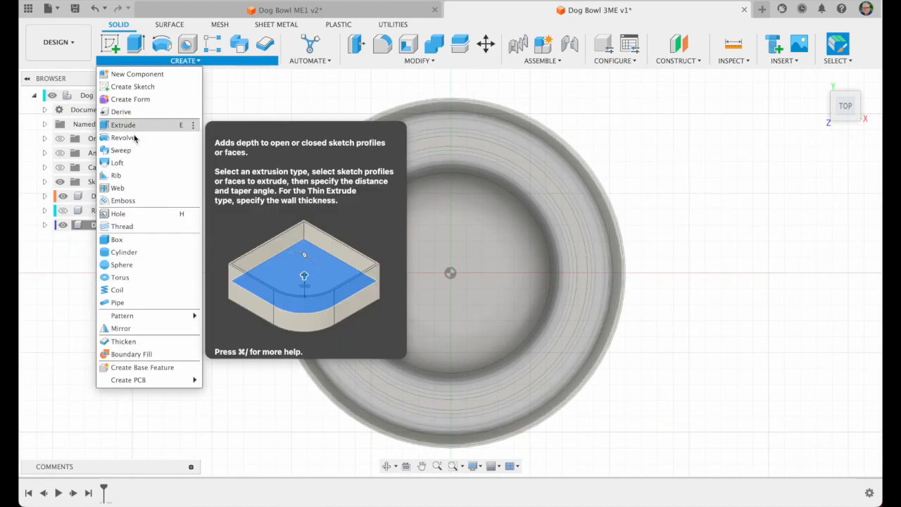
left_click(129, 240)
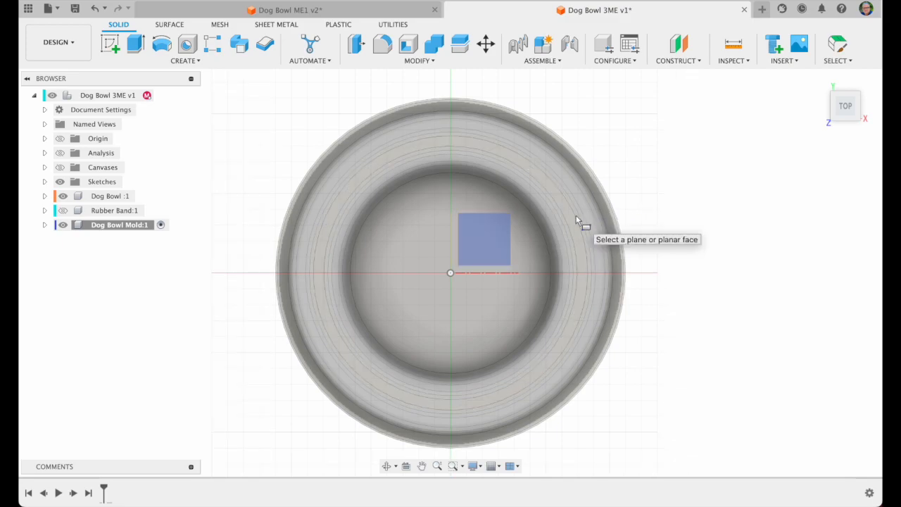
left_click(479, 241)
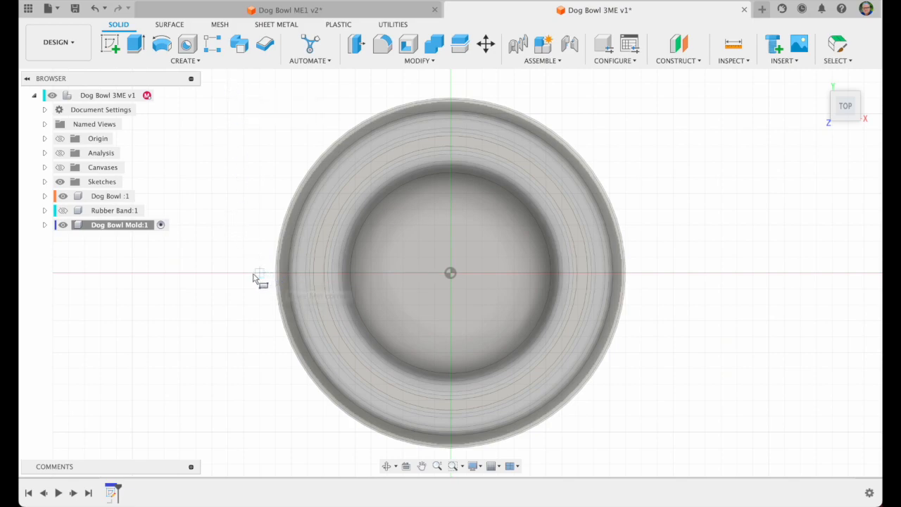
left_click(228, 98)
scroll(228, 98, "up", 1)
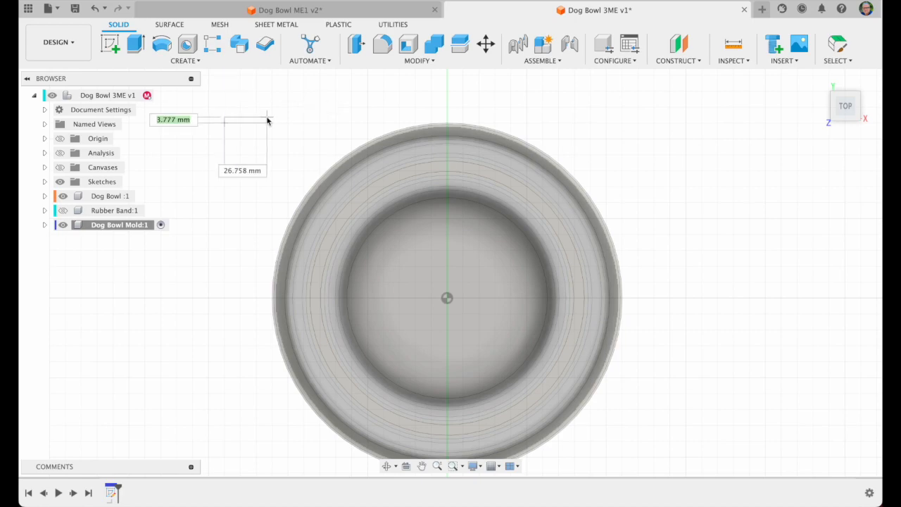
key("Escape")
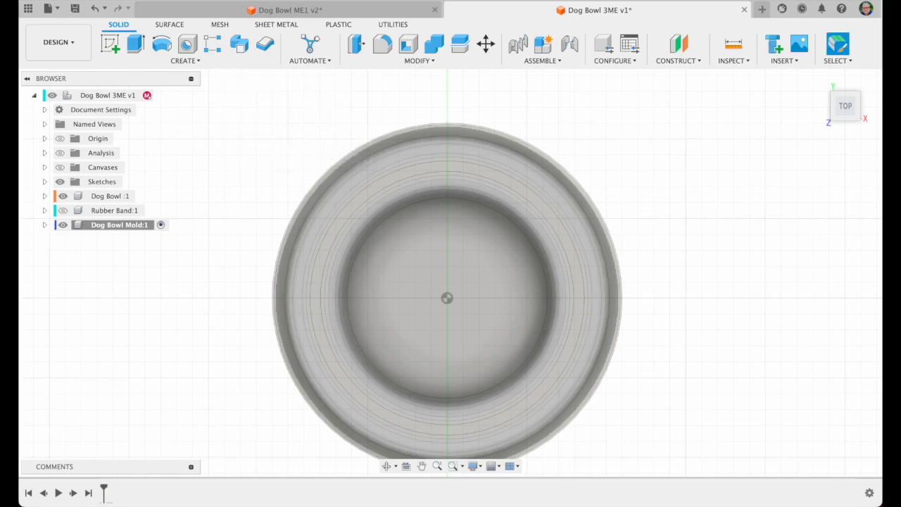
Start a Box on the horizontal XY plane with a 280 × 280 mm square base centred around the dog bowl.
left_click(185, 61)
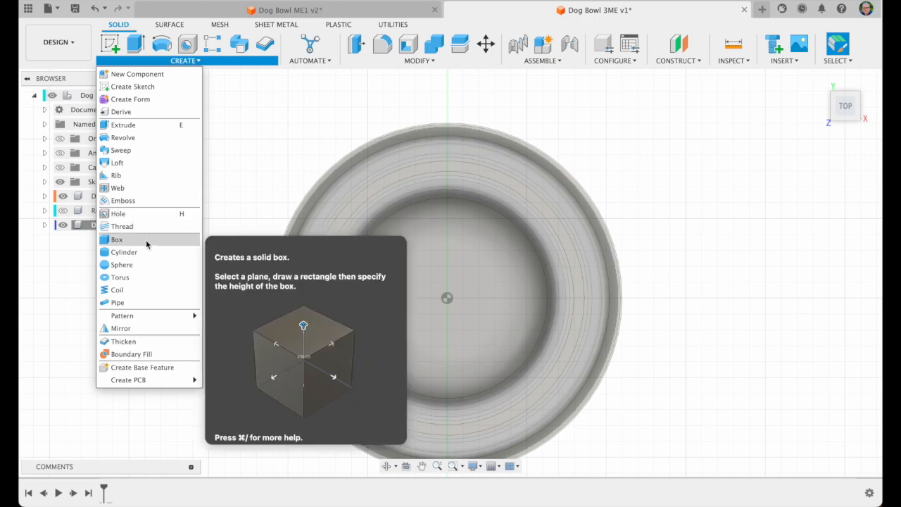
left_click(145, 240)
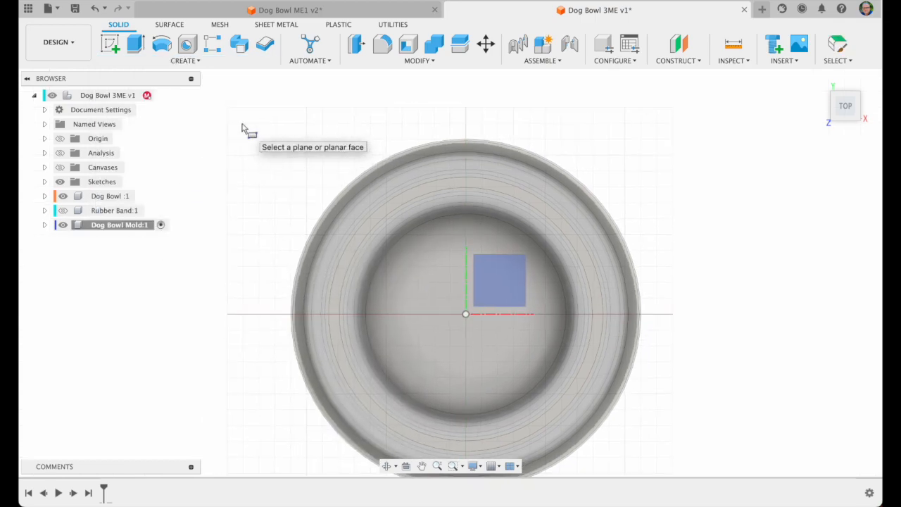
left_click(519, 289)
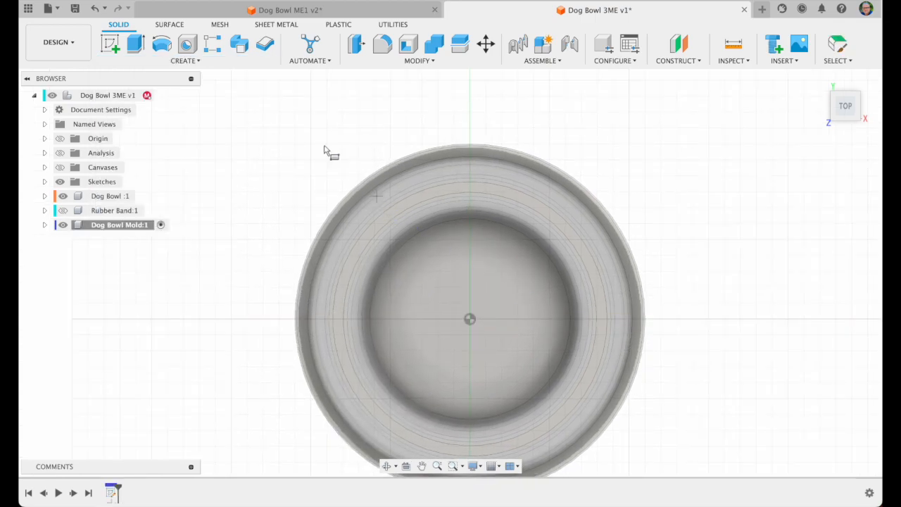
left_click(248, 96)
middle_click_drag(584, 390, 559, 353)
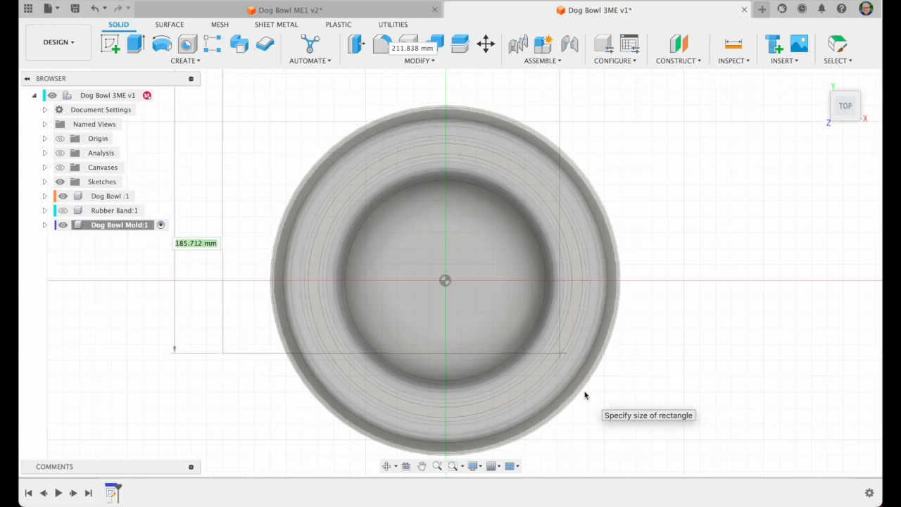
scroll(584, 391, "down", 3)
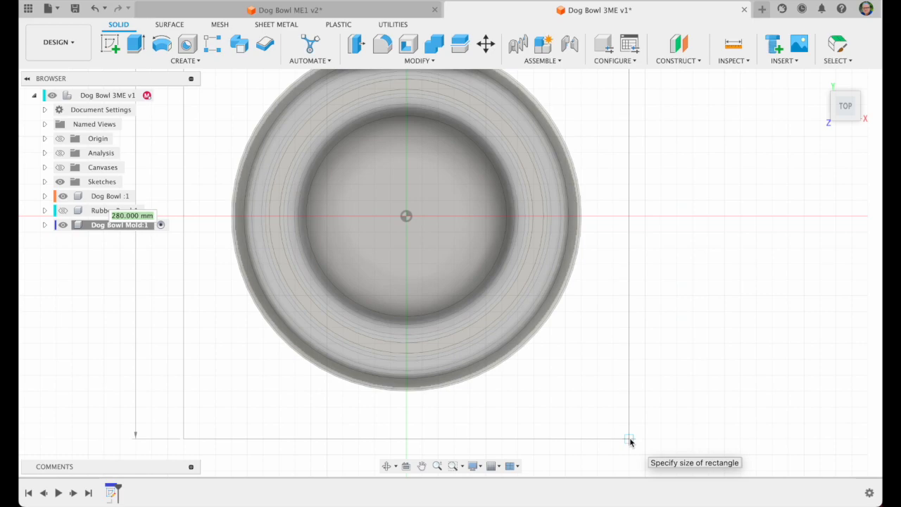
left_click(630, 440)
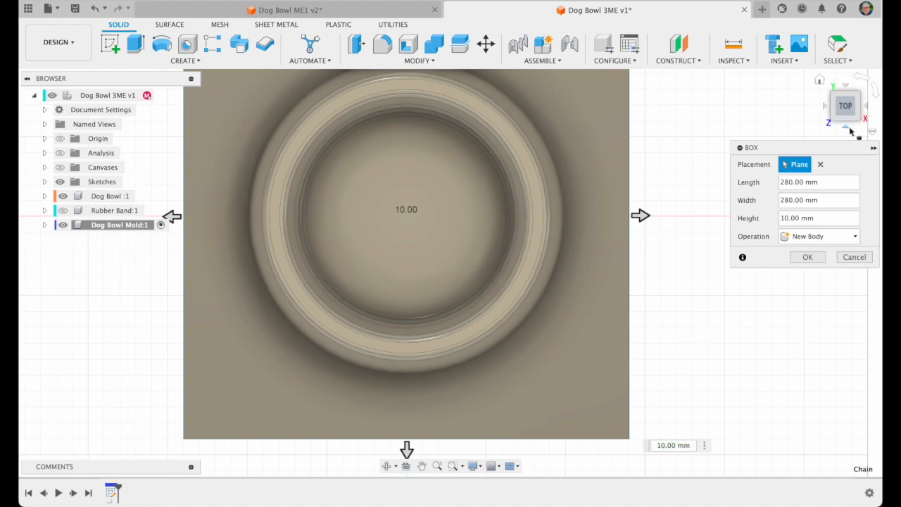
Give the box a height of 62 mm so it encloses the bowl, and create it as a new body.
left_click(846, 130)
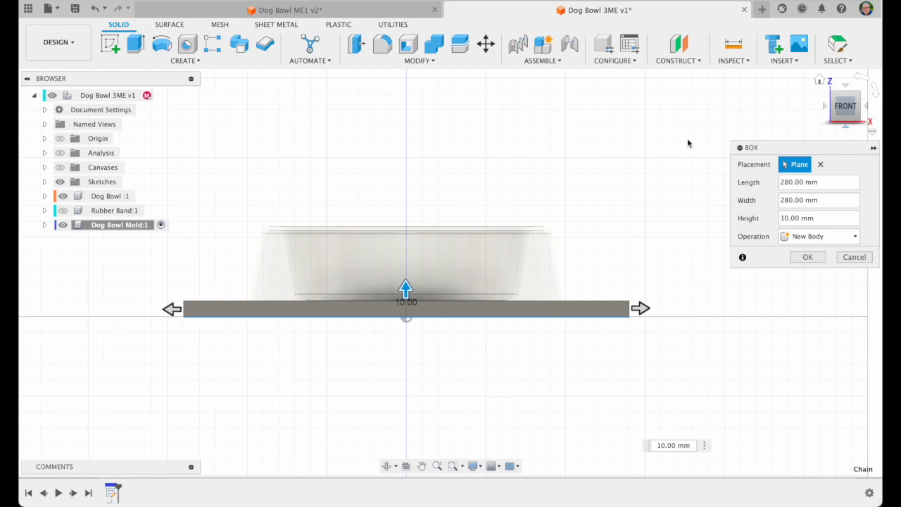
left_click_drag(405, 255, 405, 211)
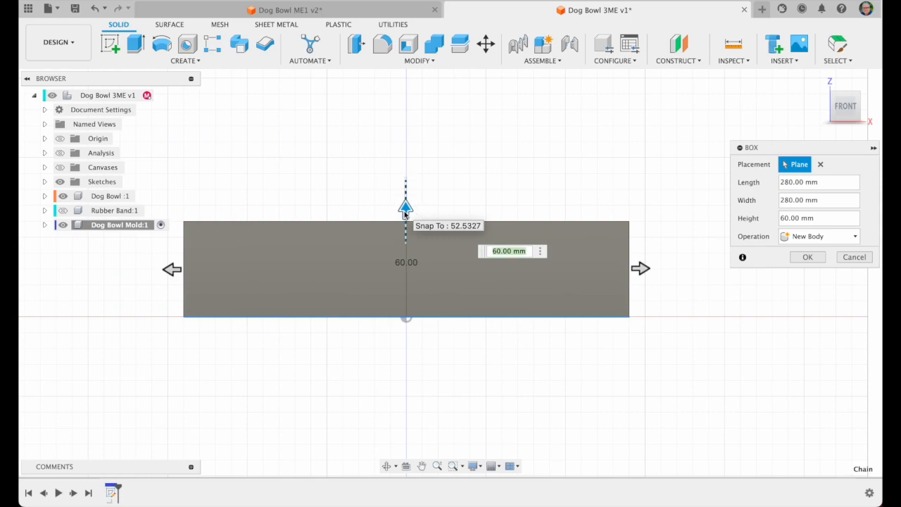
key("BackSpace")
type("2")
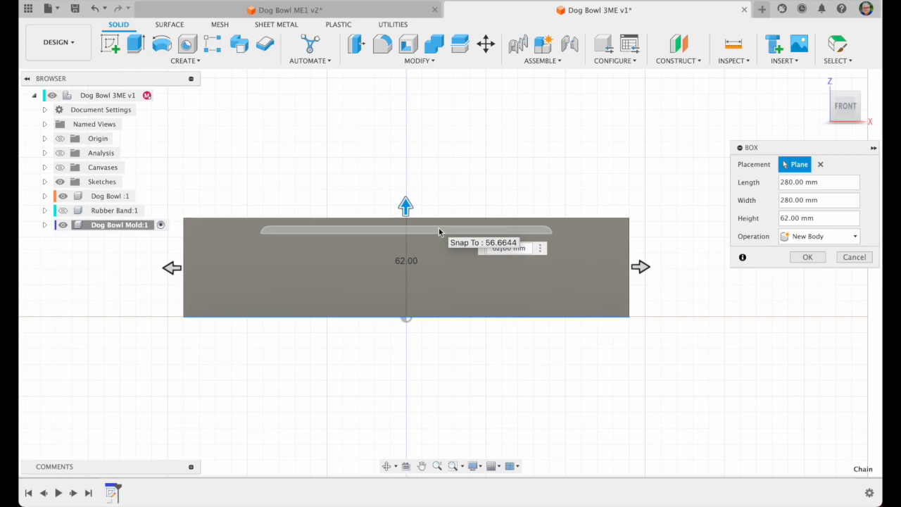
left_click(807, 256)
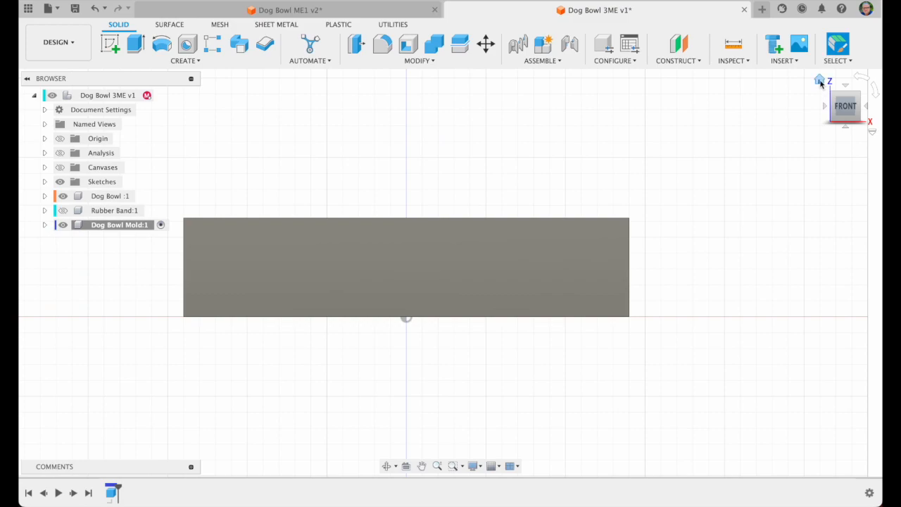
Set the opacity of the Dog Bowl Mold component to 50%.
left_click(820, 82)
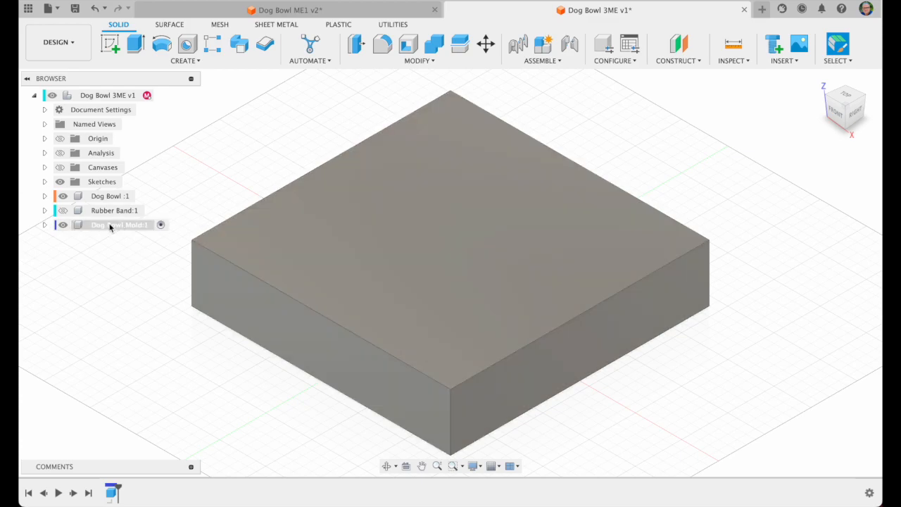
right_click(102, 226)
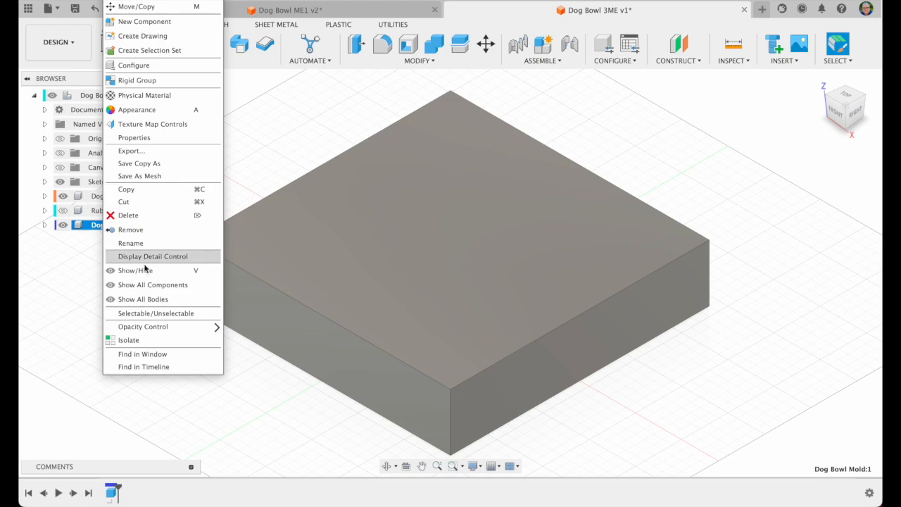
mouse_move(160, 326)
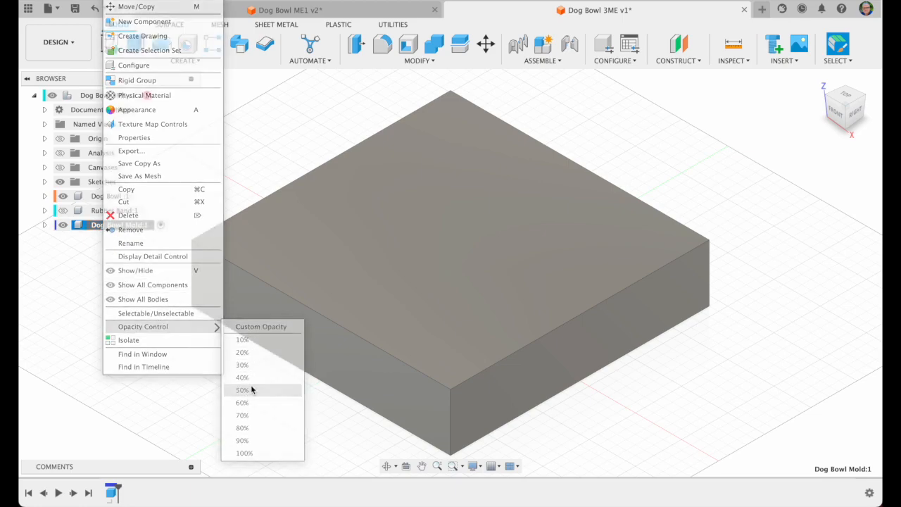
left_click(251, 388)
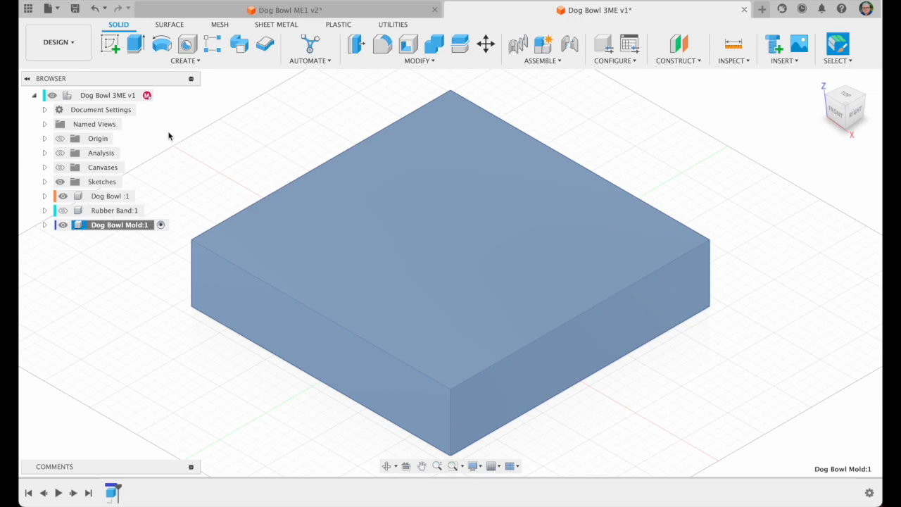
Activate the top-level Dog Bowl 3ME v1 component and inspect the bowl inside the mold block from the front.
left_click(160, 96)
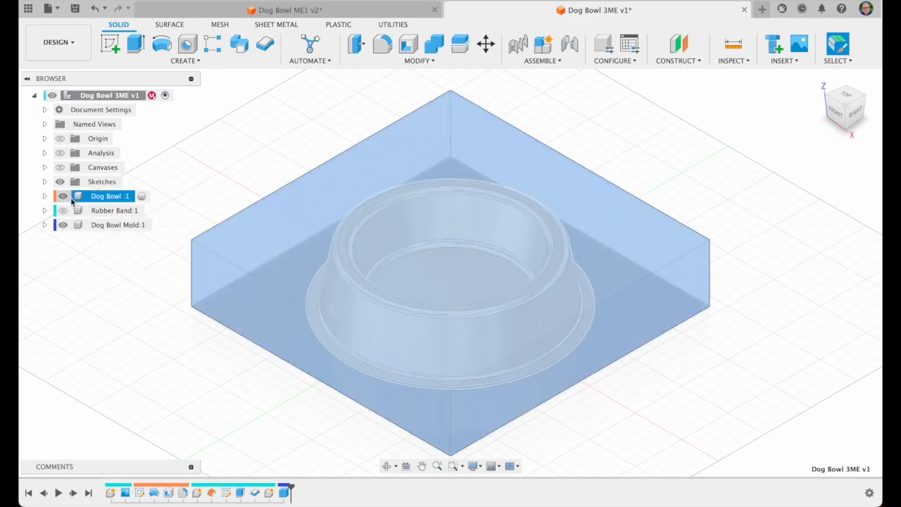
middle_click_drag(845, 106, 860, 120, "shift")
left_click(860, 120)
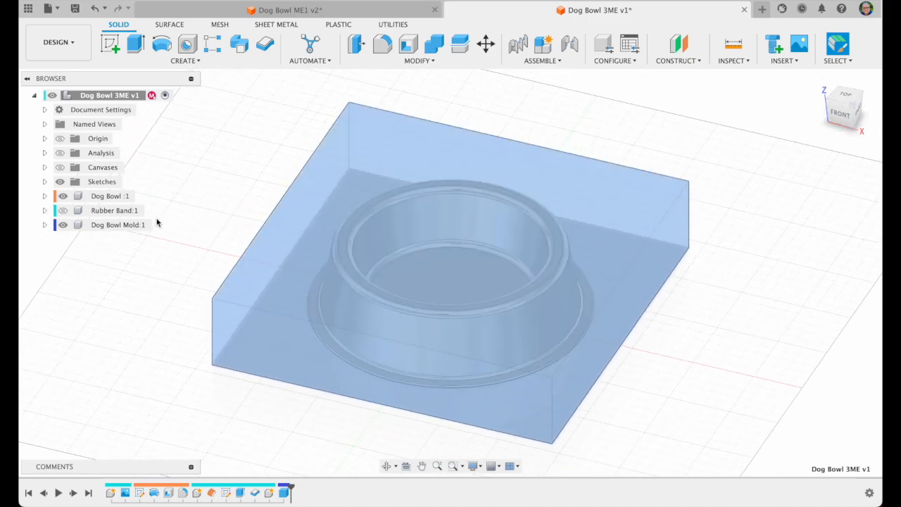
Lower the opacity of the Dog Bowl Mold component to 10%.
right_click(118, 227)
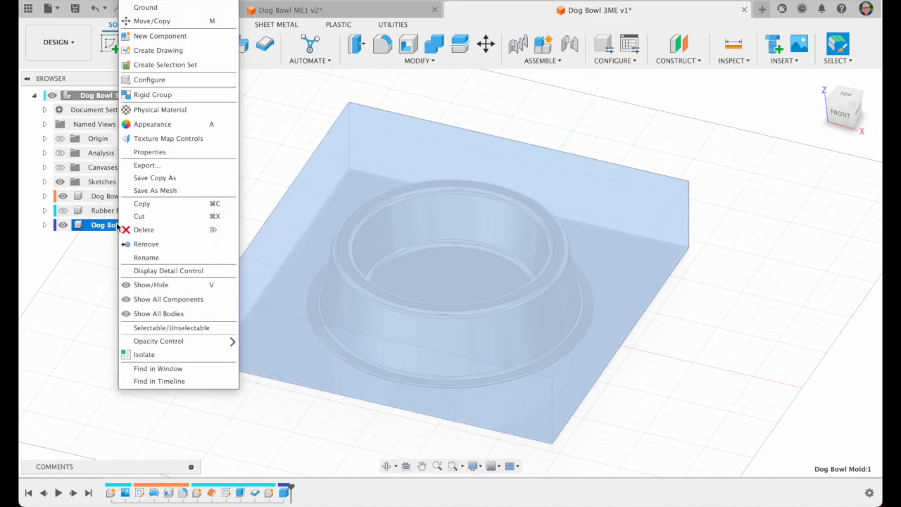
mouse_move(218, 340)
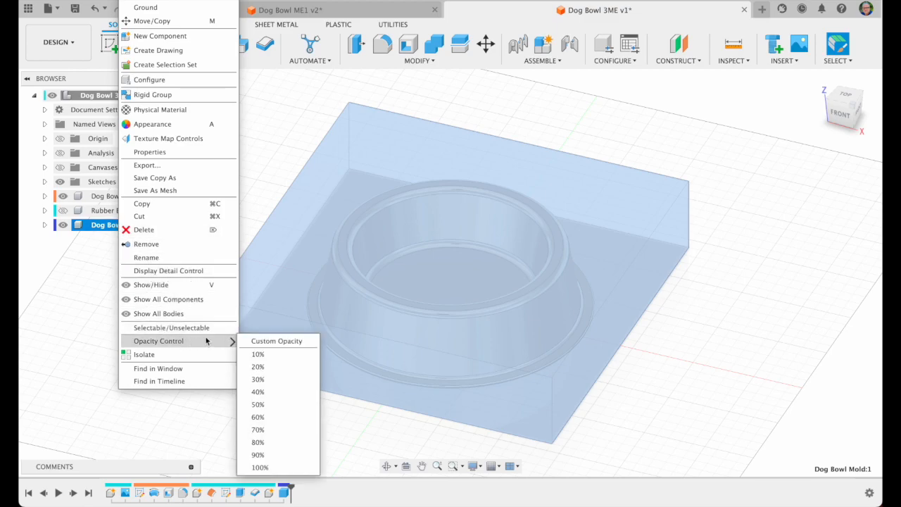
left_click(255, 354)
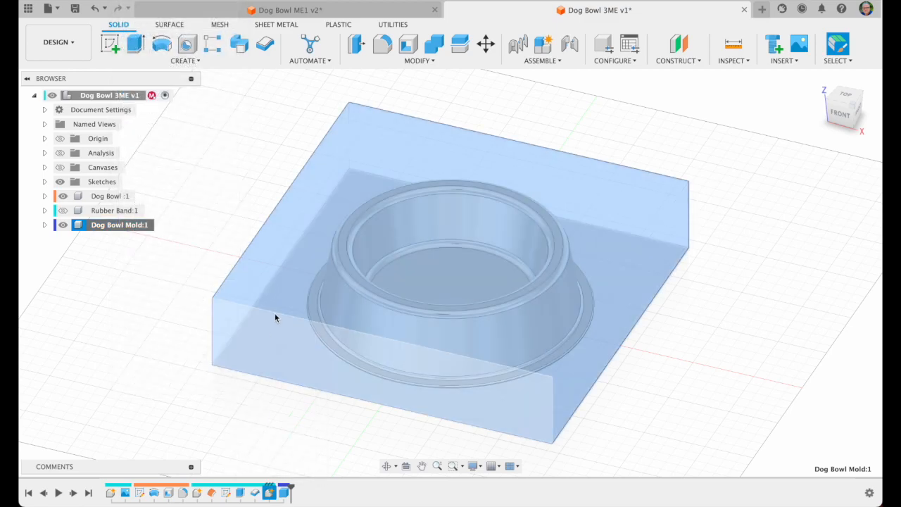
Raise the opacity of the Dog Bowl Mold component to 90% and leave the component selected.
right_click(112, 226)
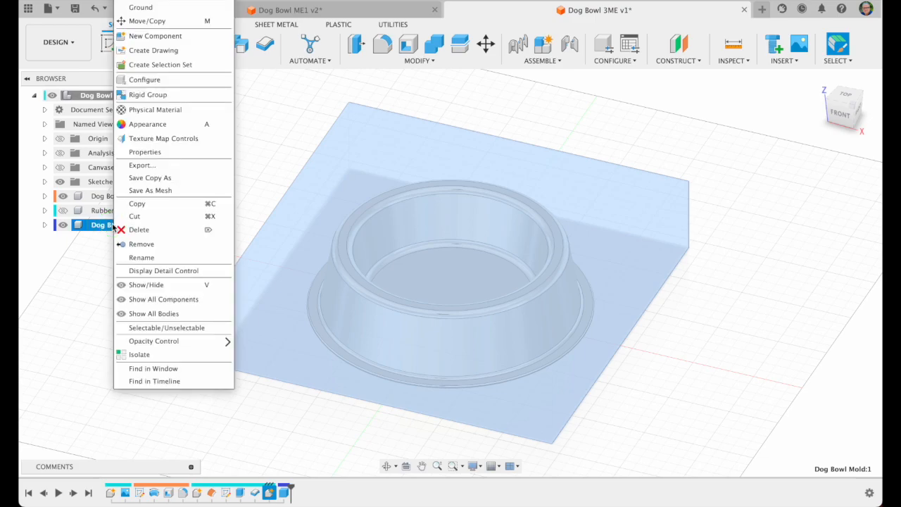
mouse_move(171, 341)
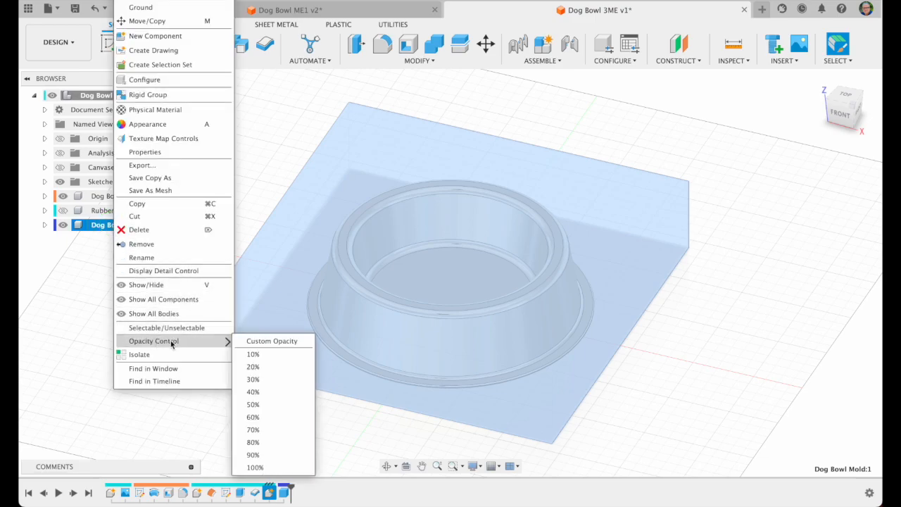
left_click(270, 457)
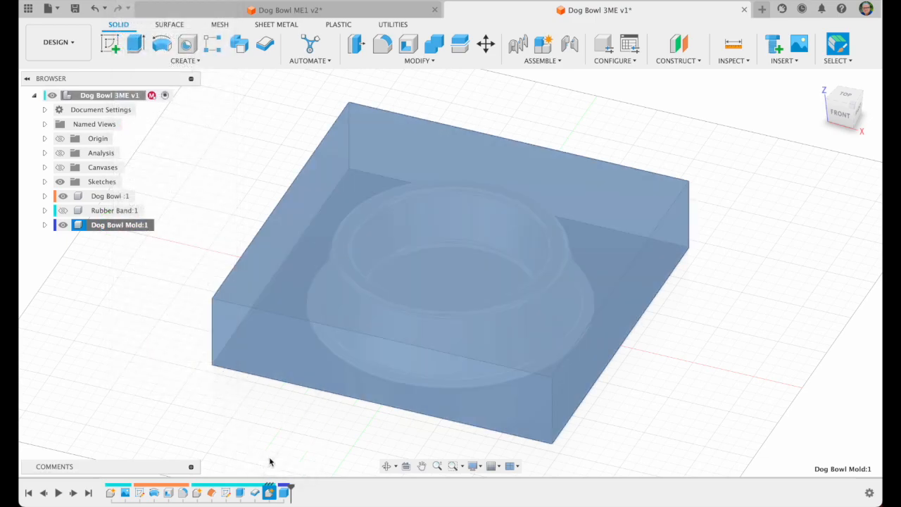
left_click(110, 212)
left_click(108, 225)
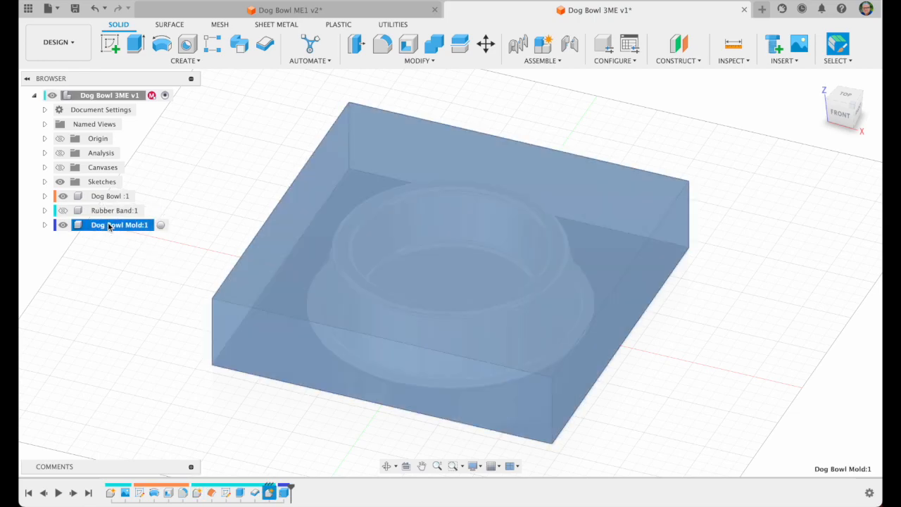
Set the opacity of the Dog Bowl Mold component to 50%.
right_click(108, 225)
mouse_move(165, 342)
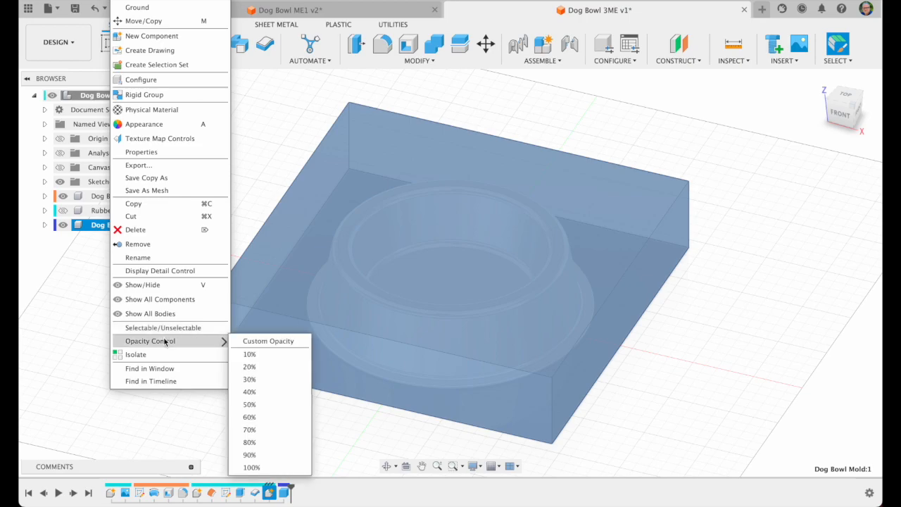
left_click(253, 406)
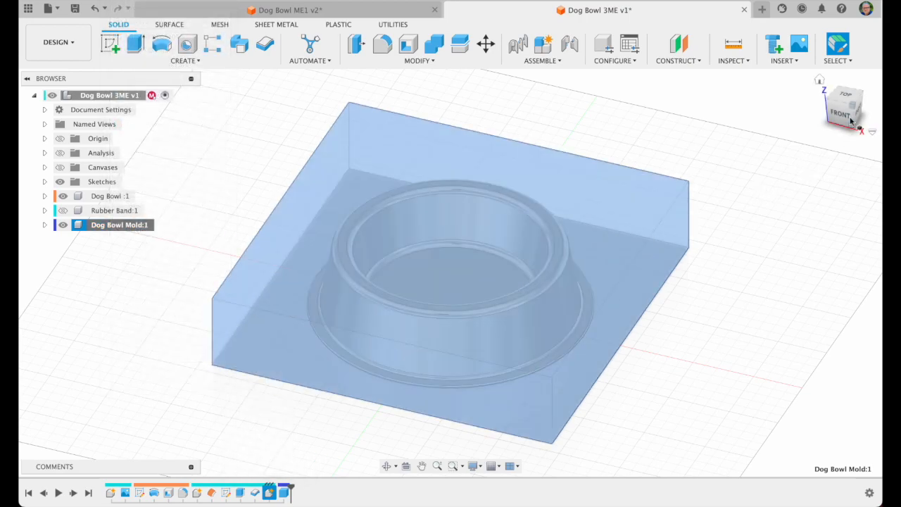
Try to shift the Dog Bowl Mold component in the top view with Move/Copy, entering an X distance of 0.
left_click_drag(855, 107, 796, 100)
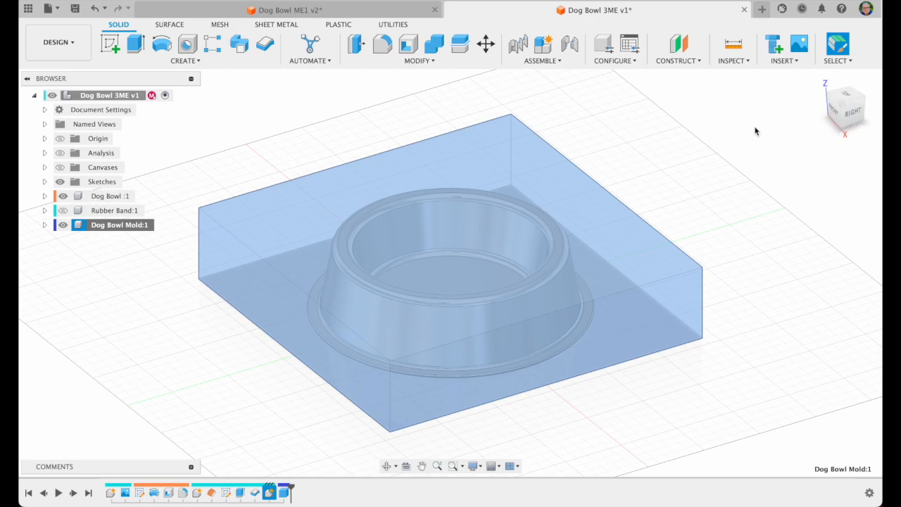
left_click(846, 97)
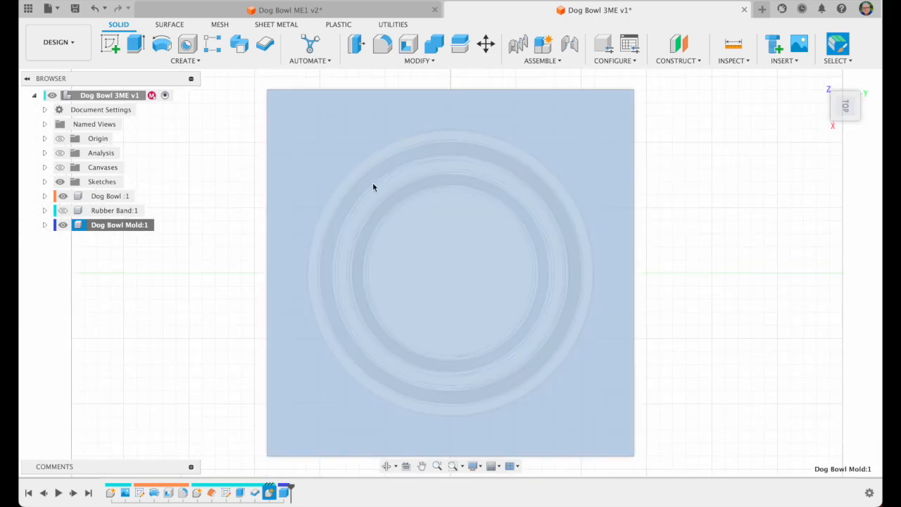
right_click(582, 141)
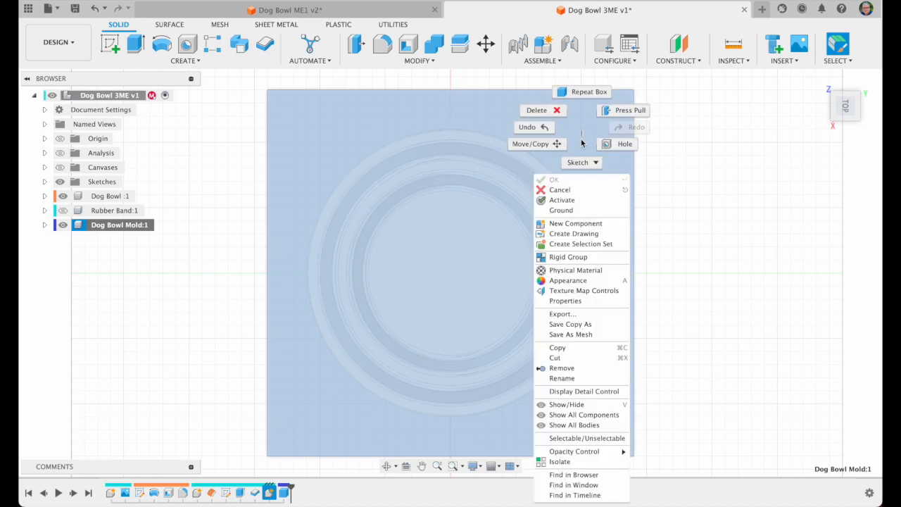
left_click(544, 145)
mouse_move(465, 288)
left_mouse_down()
mouse_move(395, 286)
mouse_move(435, 332)
mouse_move(488, 296)
mouse_move(457, 278)
mouse_move(469, 287)
mouse_move(470, 298)
mouse_move(463, 295)
left_mouse_up()
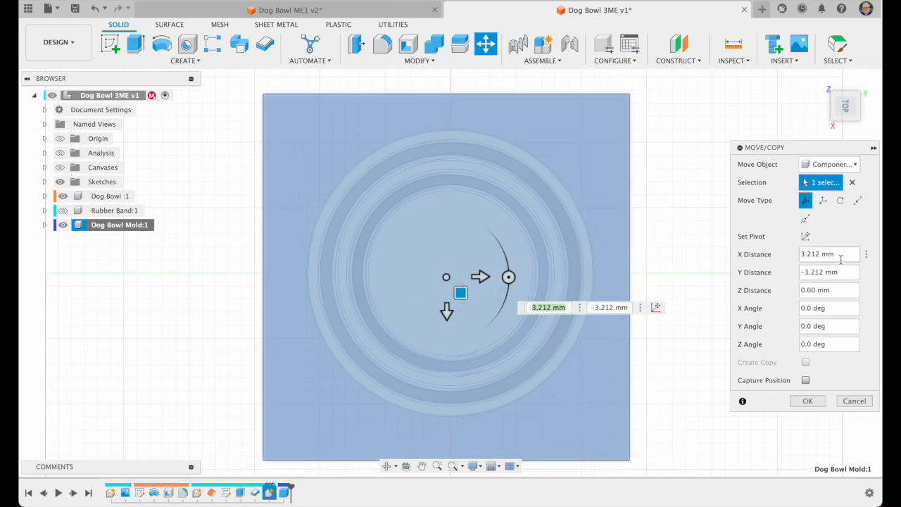
left_click(788, 254)
type("0")
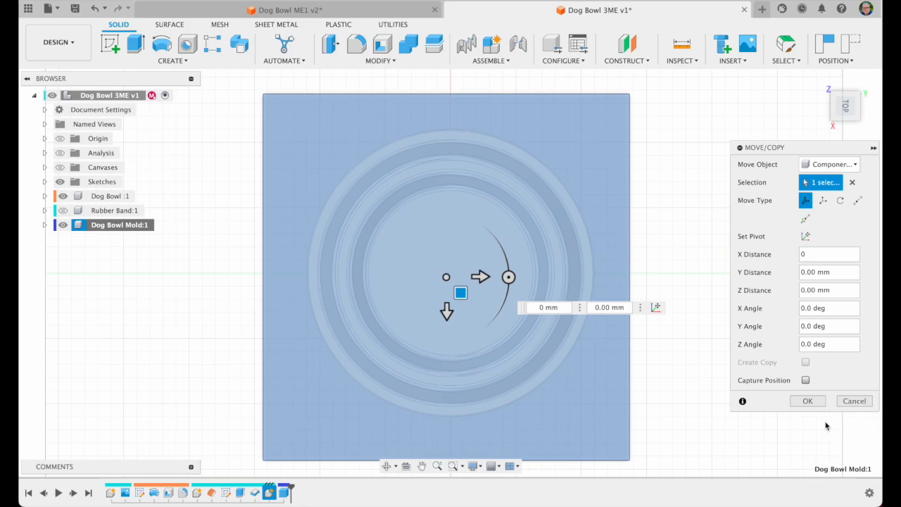
left_click(807, 400)
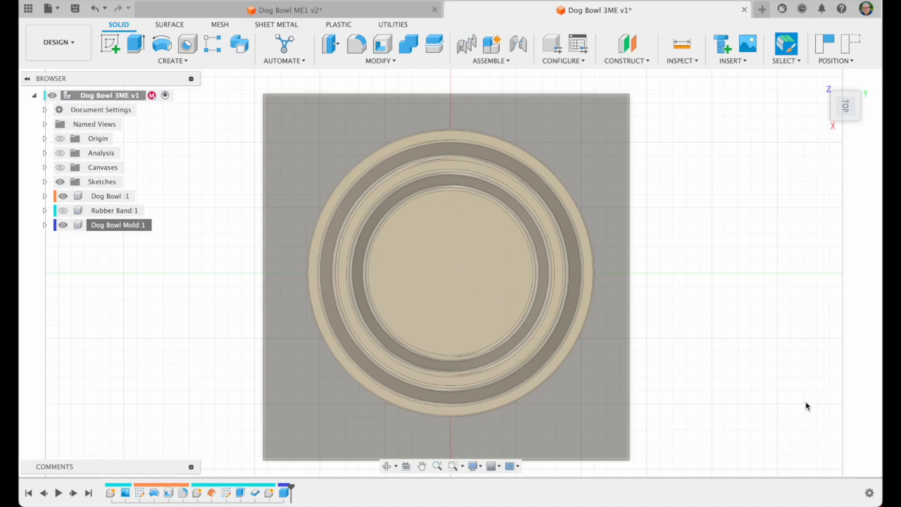
Start the Combine command and revert the moved mold block to its previous position.
left_click(820, 82)
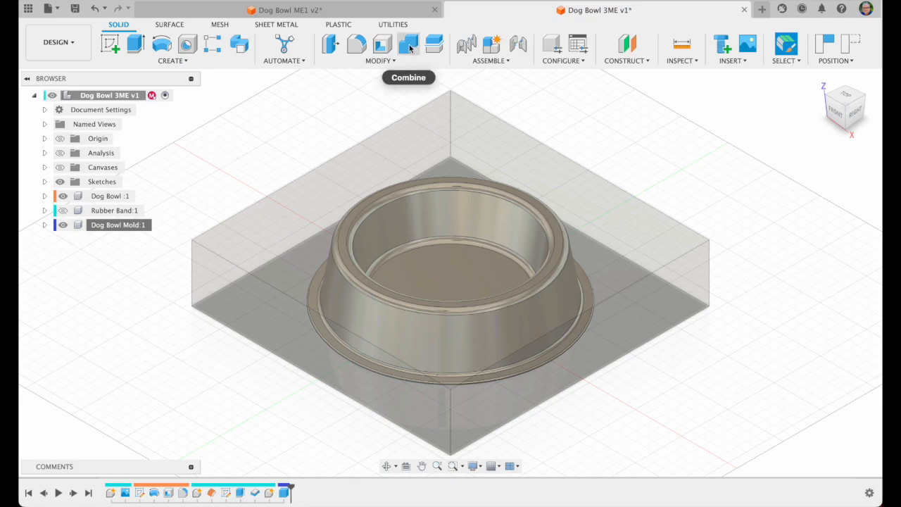
double_click(134, 96)
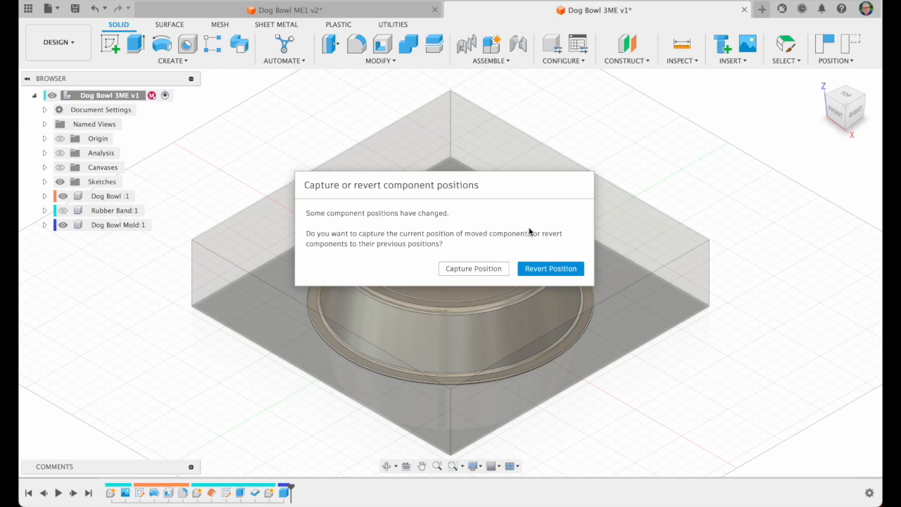
left_click(544, 268)
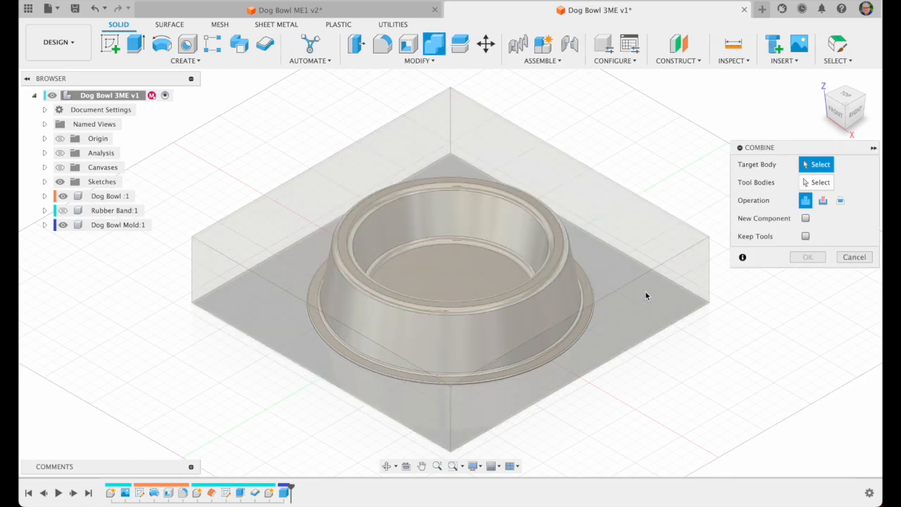
Cut the dog bowl body out of the mold block with Combine, keeping the tool body.
left_click(644, 294)
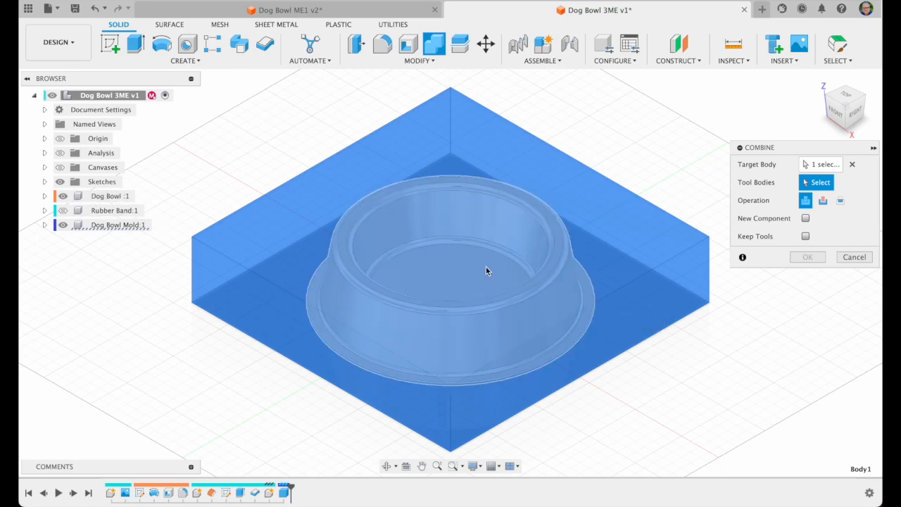
left_click(508, 308)
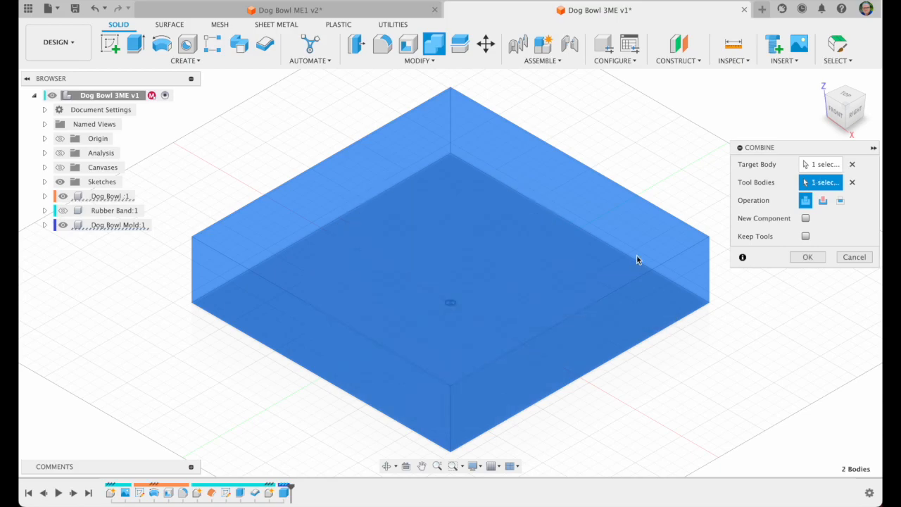
left_click(823, 201)
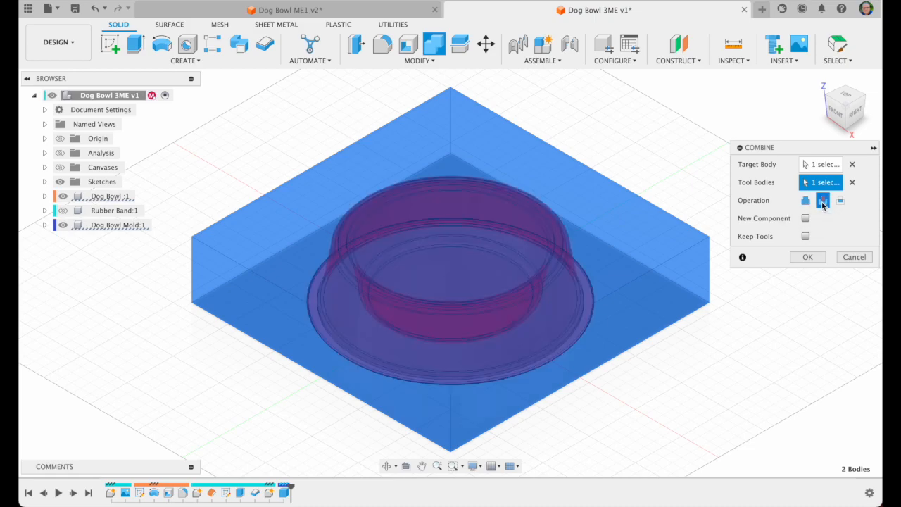
left_click(805, 236)
left_click(816, 257)
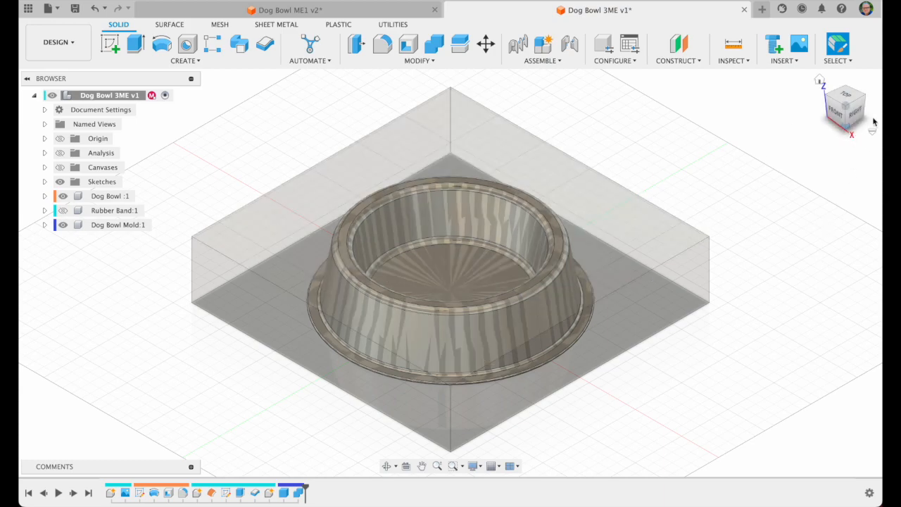
Activate the Dog Bowl Mold component and inspect the underside of the block.
left_click(850, 107)
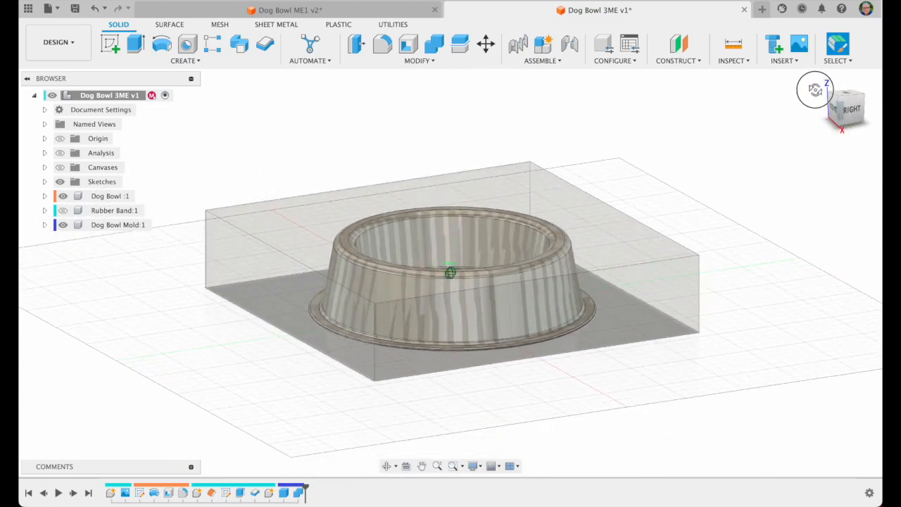
mouse_move(788, 73)
left_mouse_down()
mouse_move(755, 61)
mouse_move(760, 34)
mouse_move(743, 83)
mouse_move(762, 108)
mouse_move(802, 106)
mouse_move(769, 56)
mouse_move(779, 36)
left_mouse_up()
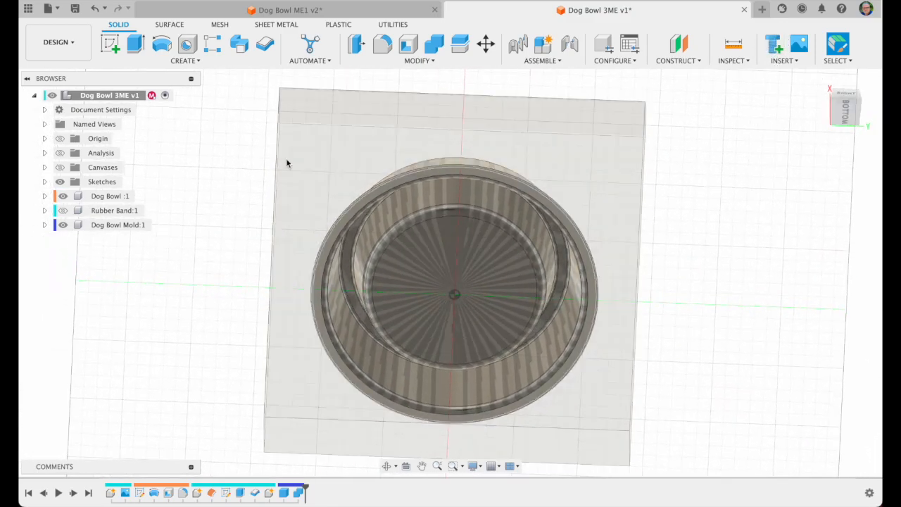
left_click(64, 197)
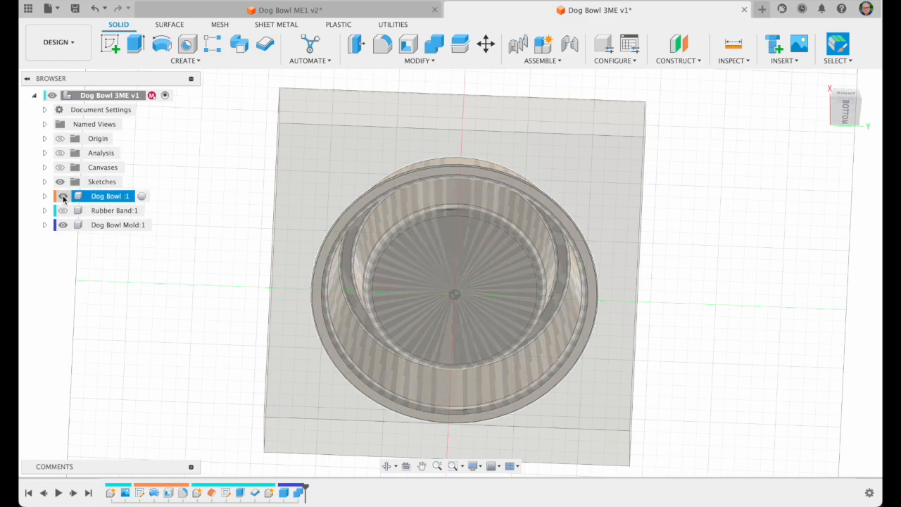
left_click(161, 224)
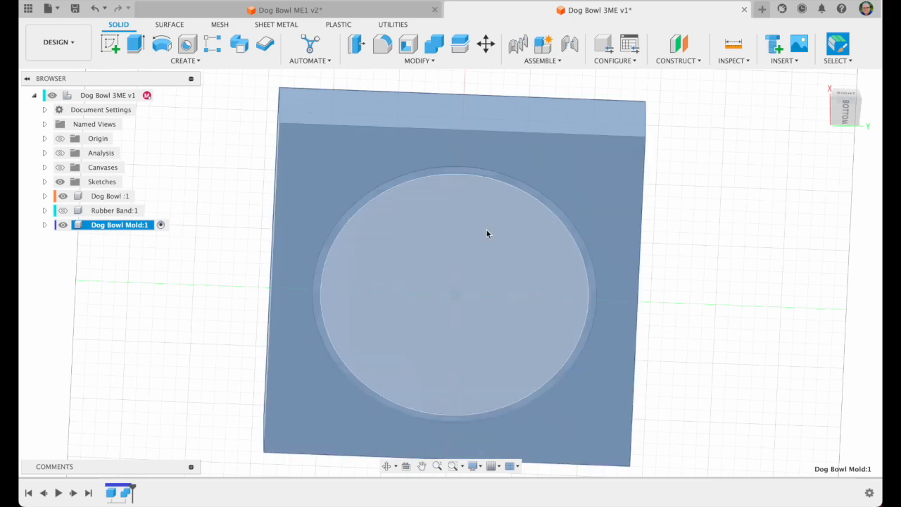
mouse_move(836, 102)
left_mouse_down()
mouse_move(823, 183)
mouse_move(822, 141)
left_mouse_up()
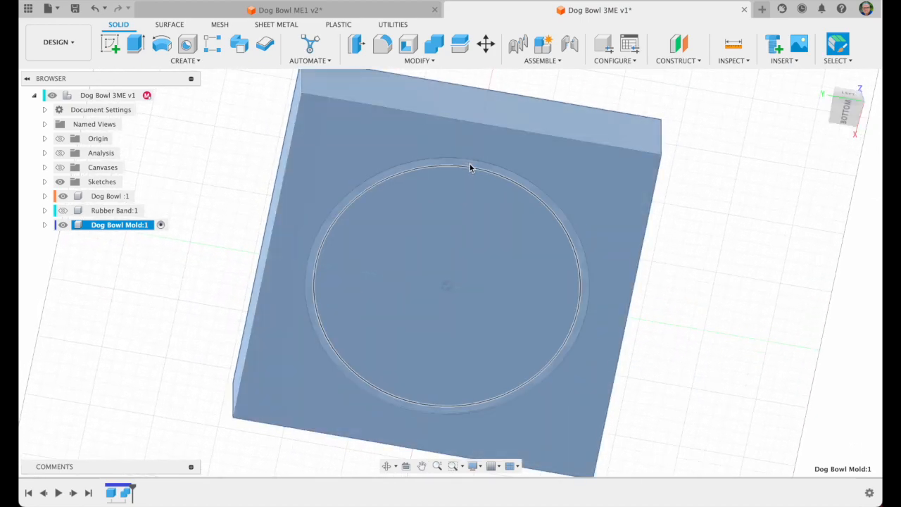
Identify the two bodies of the Dog Bowl Mold component and rename Body1 as Mold and Body2 as Bowl Cutout.
left_click(45, 225)
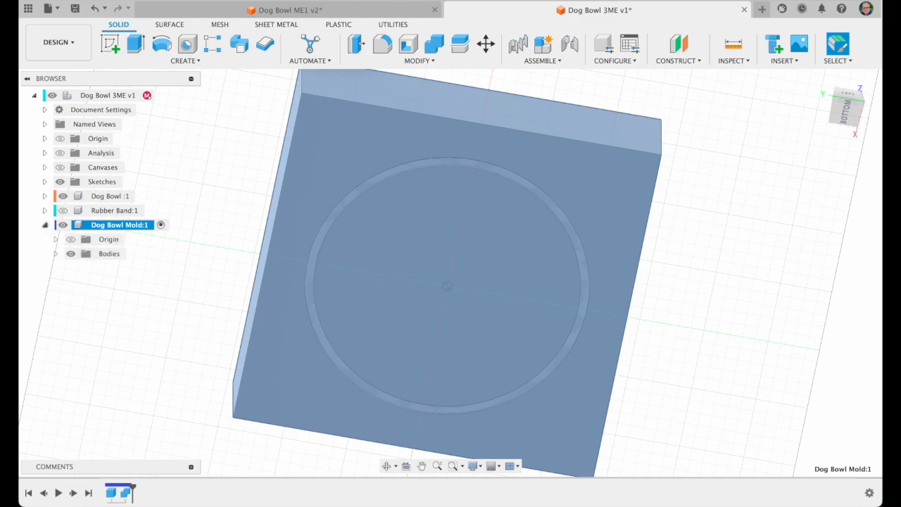
left_click(56, 254)
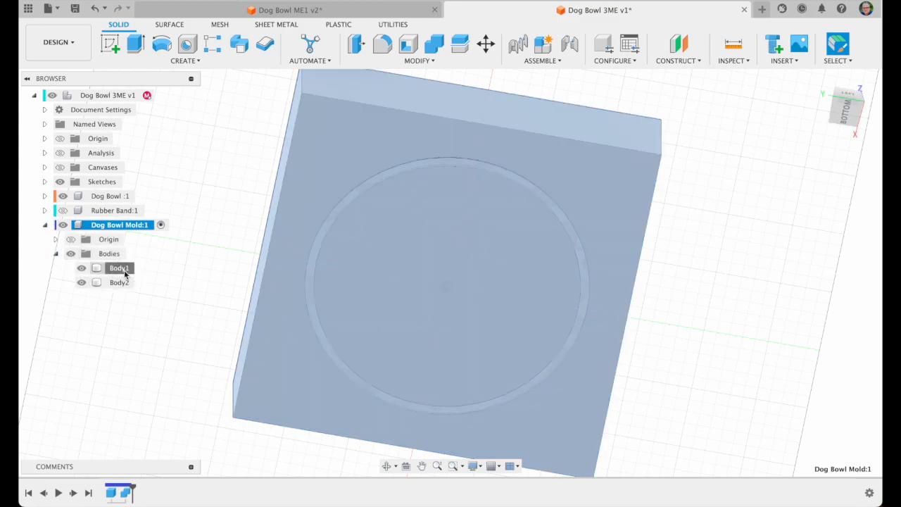
left_click(120, 268)
left_click(121, 283)
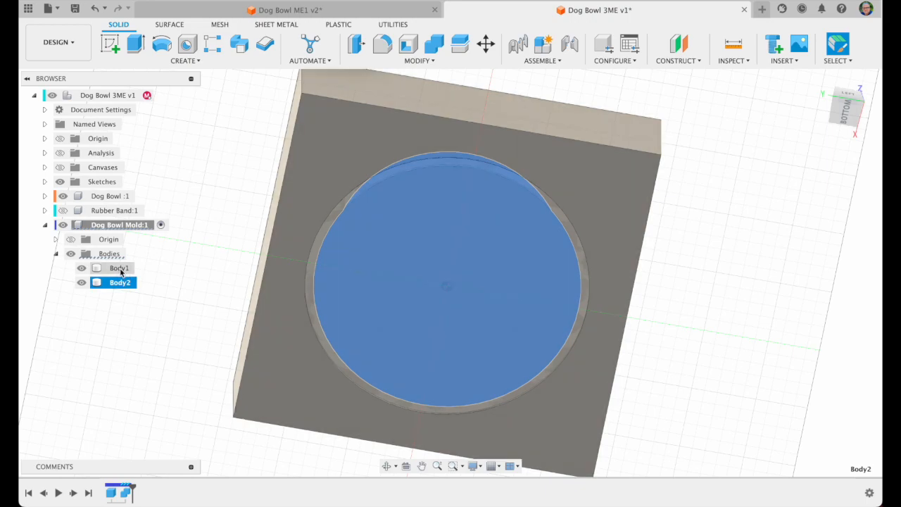
double_click(119, 268)
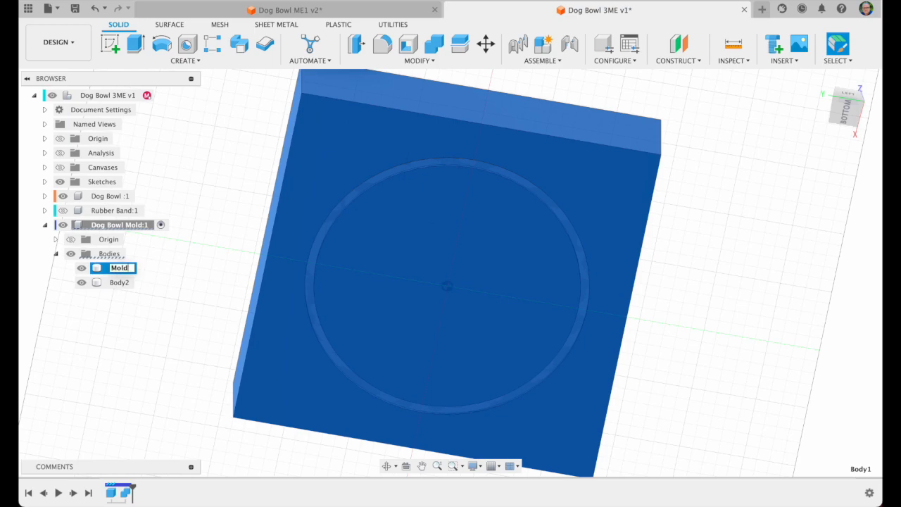
left_click(135, 296)
double_click(124, 285)
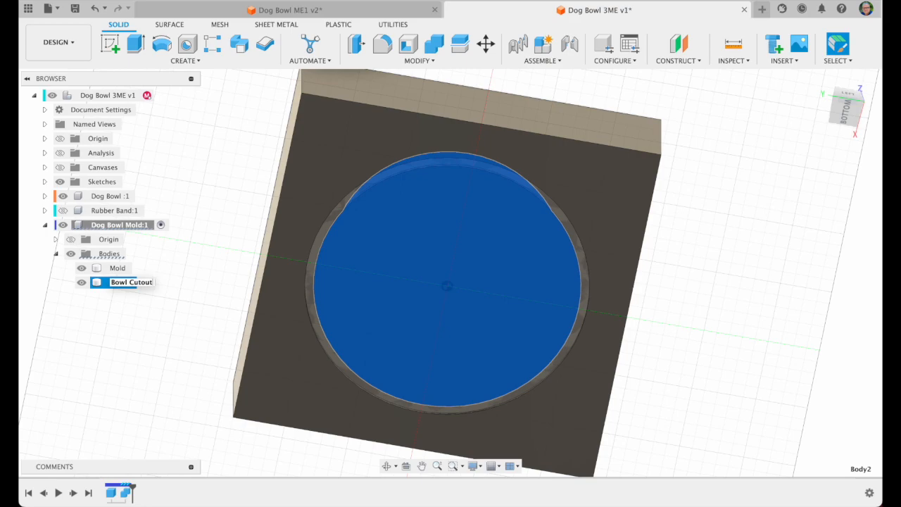
key("Return")
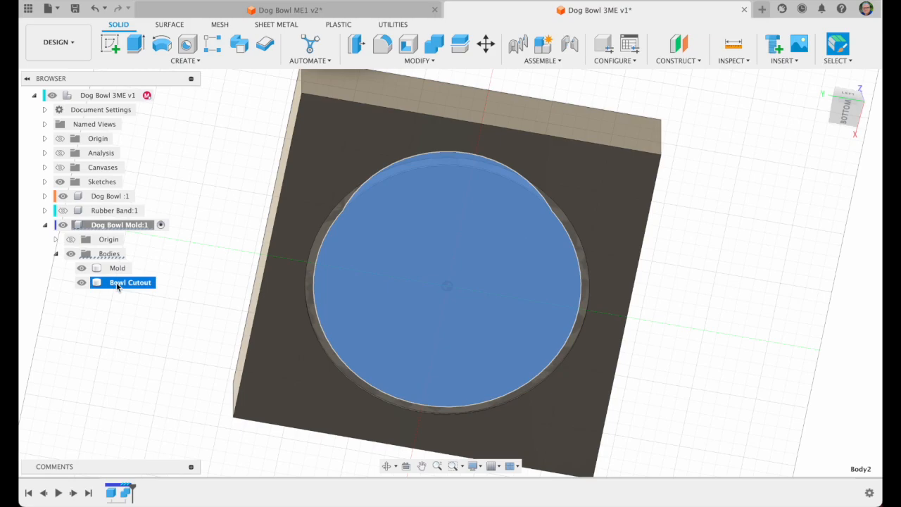
Remove the Bowl Cutout body from the Dog Bowl Mold component.
right_click(118, 285)
left_click(161, 184)
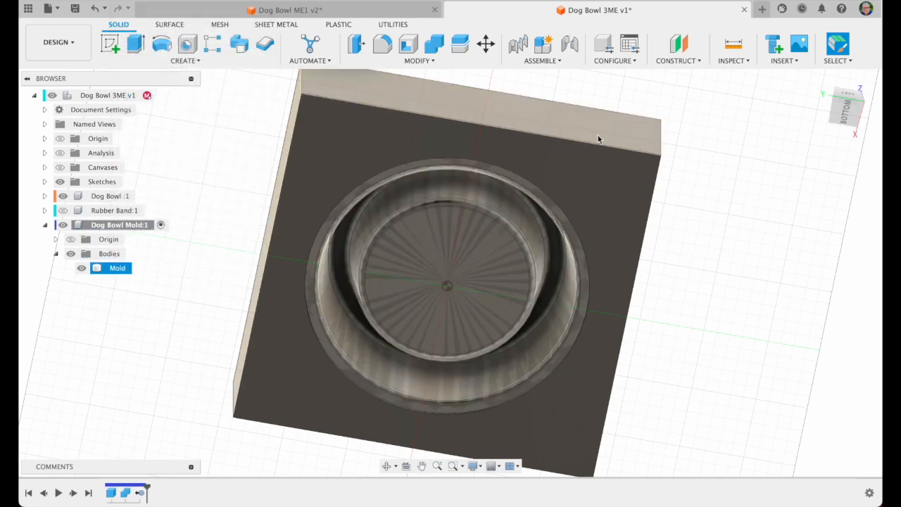
Examine the bowl-shaped cavity and the outside of the mold block from the bottom, the side and at an angle.
mouse_move(835, 101)
left_mouse_down()
mouse_move(834, 167)
mouse_move(821, 28)
mouse_move(710, 63)
mouse_move(710, 84)
mouse_move(708, 54)
mouse_move(675, 60)
mouse_move(664, 139)
mouse_move(665, 100)
left_mouse_up()
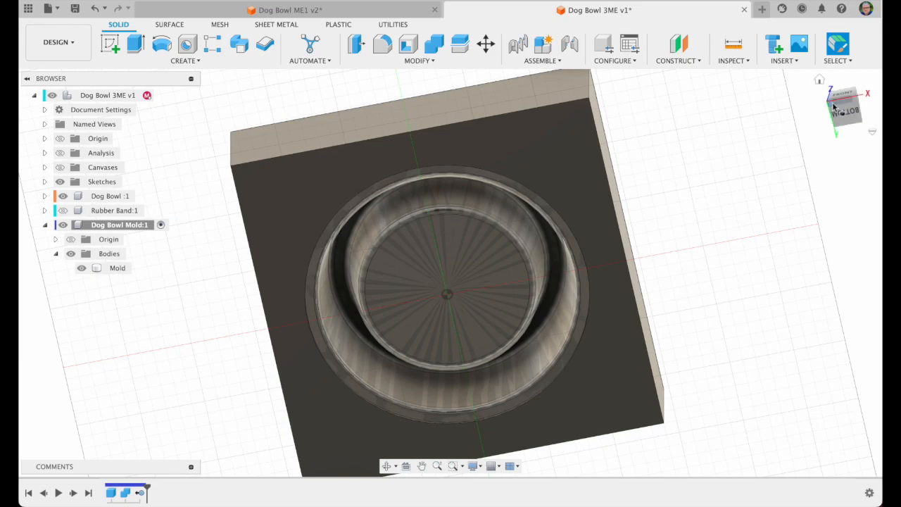
left_click(856, 102)
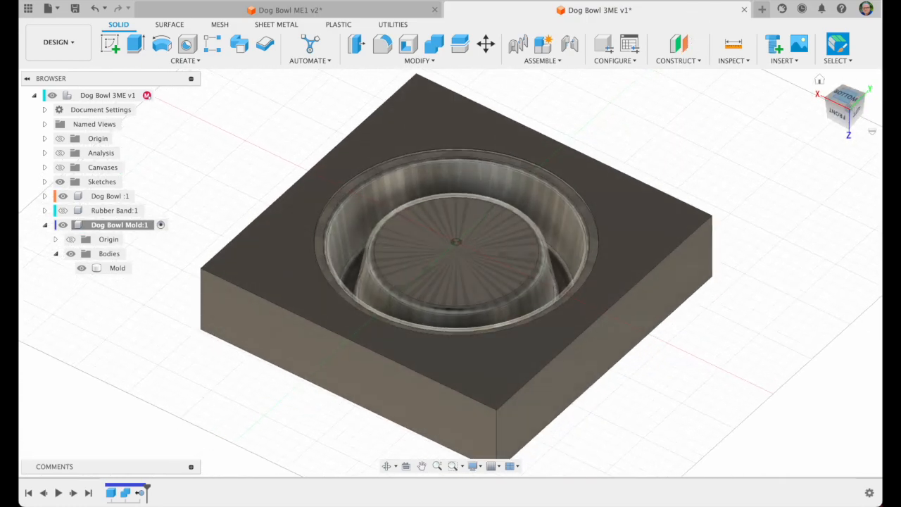
left_click(847, 100)
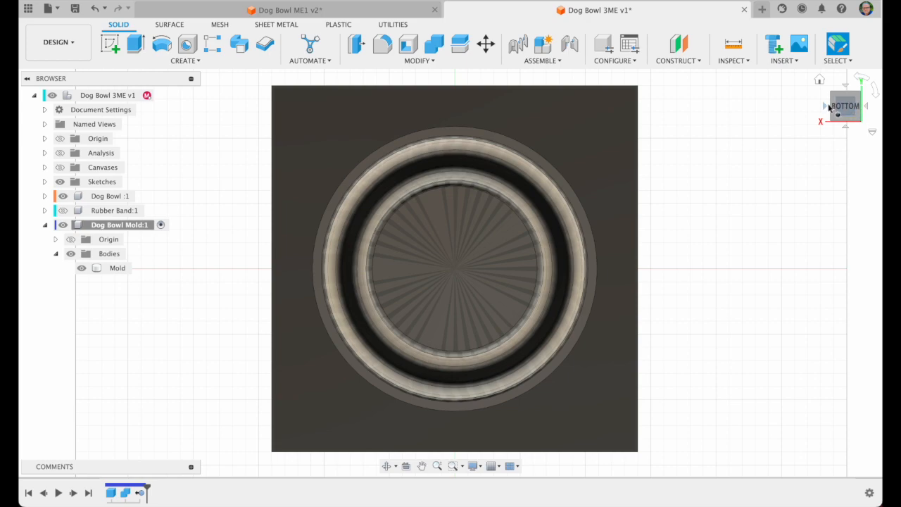
left_click(830, 108)
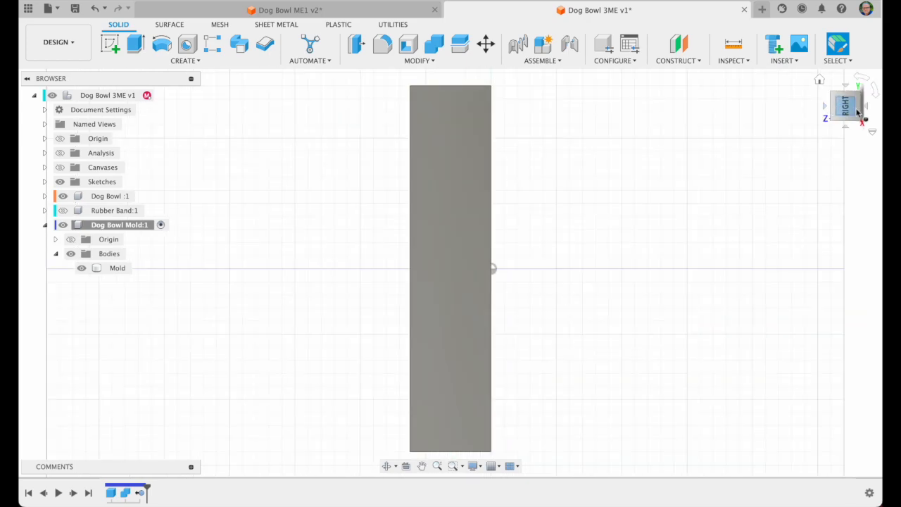
left_click(858, 110)
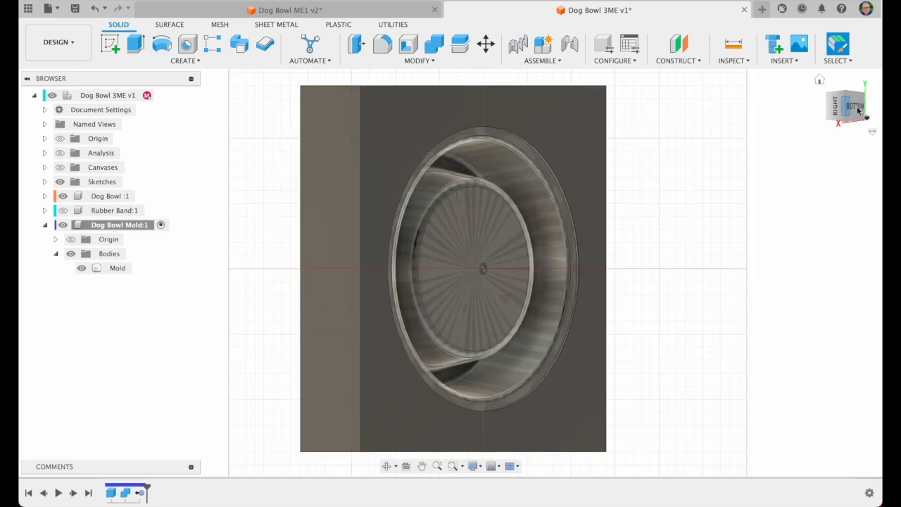
left_click(819, 82)
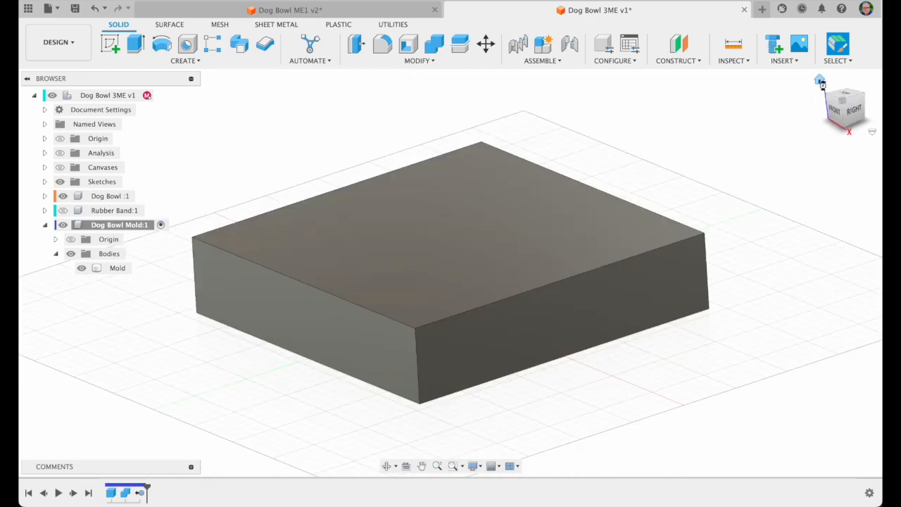
left_click(853, 114)
left_click(850, 127)
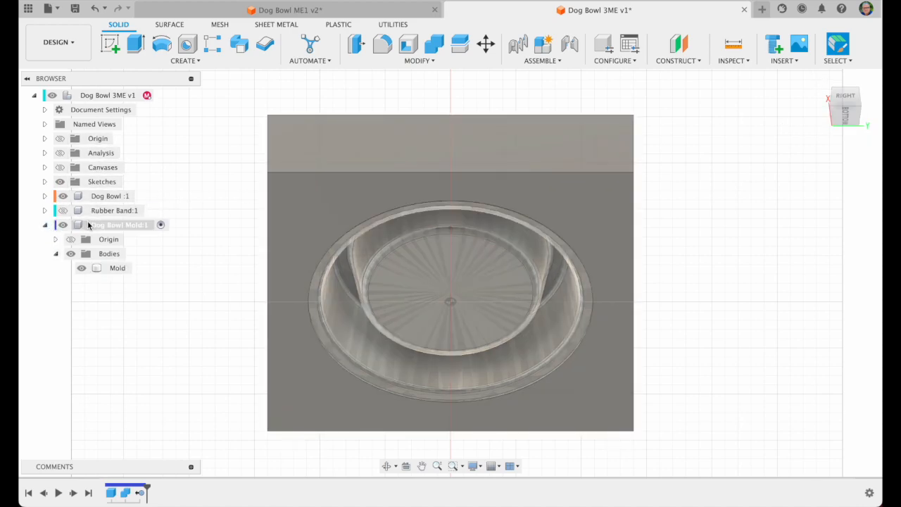
Activate the top-level Dog Bowl 3ME v1 component and hide the Dog Bowl component.
left_click(89, 224)
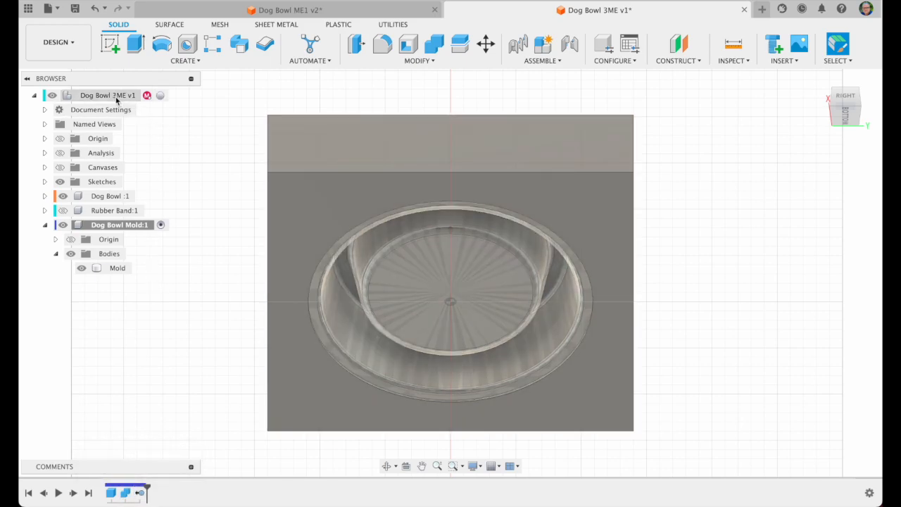
left_click(161, 96)
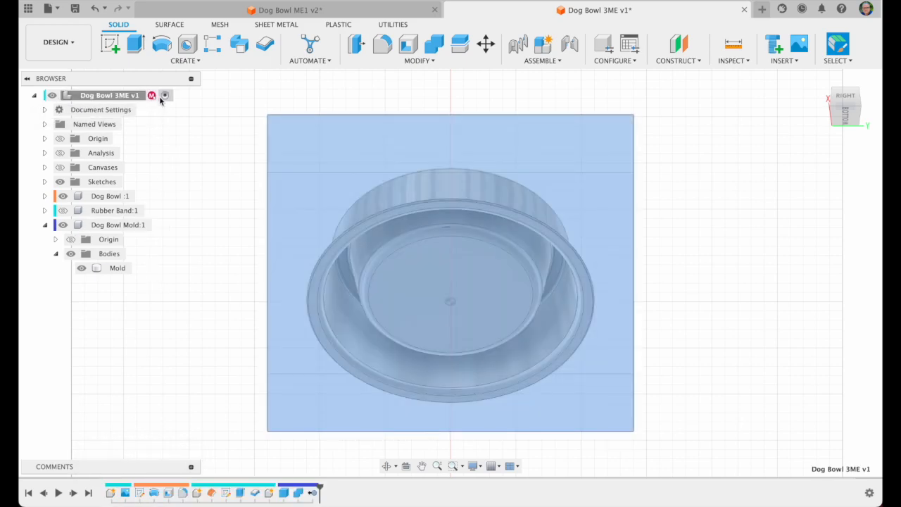
left_click(61, 196)
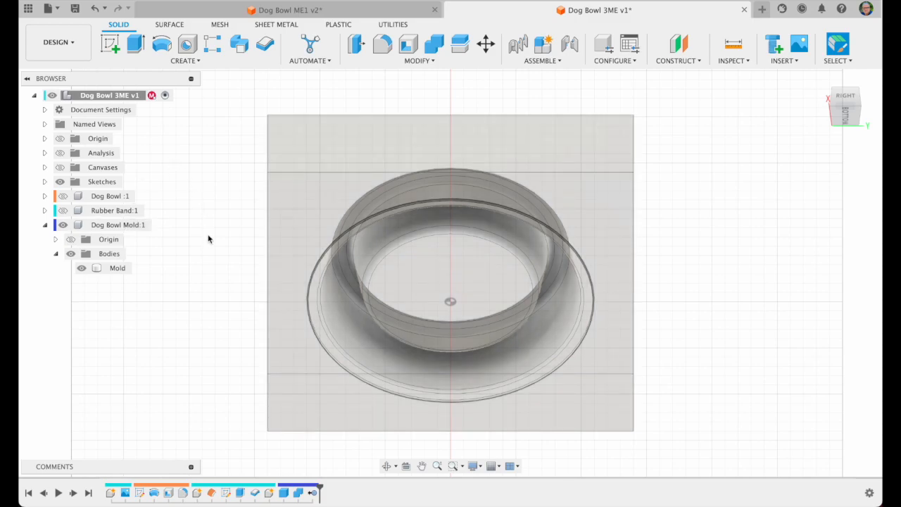
Set the opacity of the Dog Bowl Mold component to 100%.
right_click(123, 226)
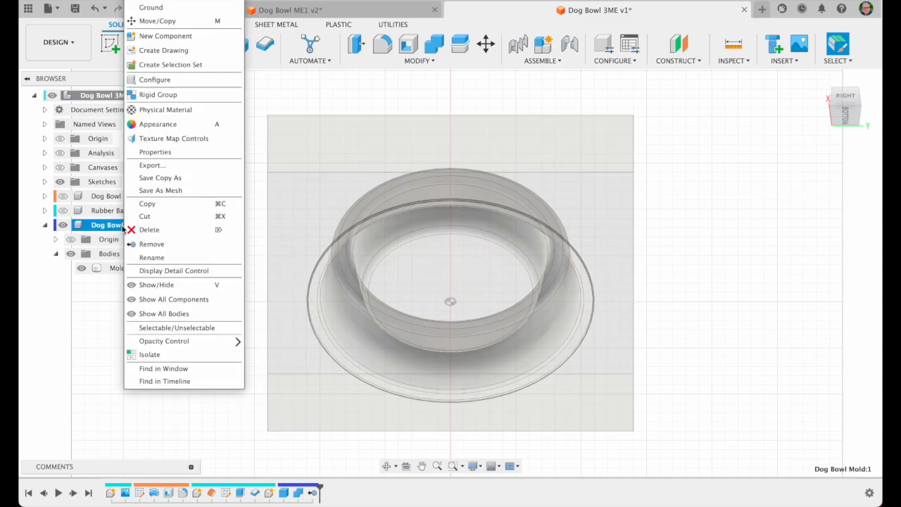
mouse_move(174, 338)
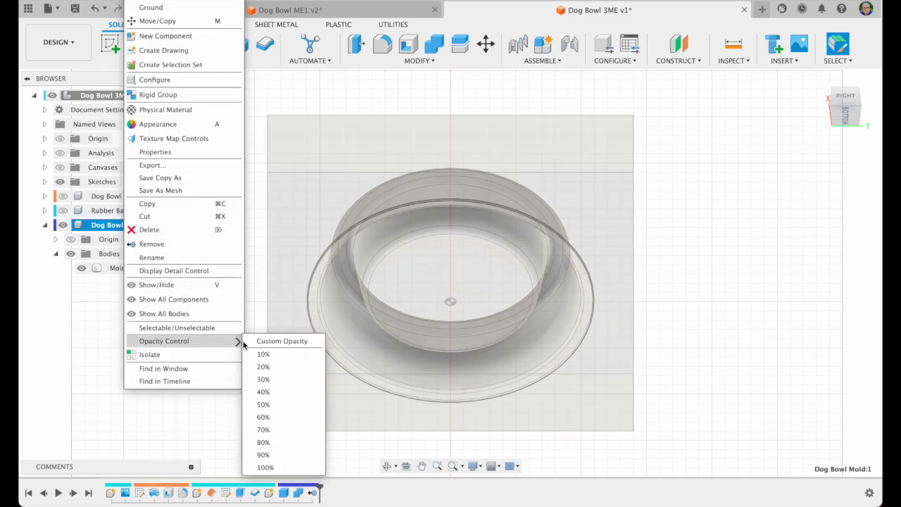
left_click(295, 466)
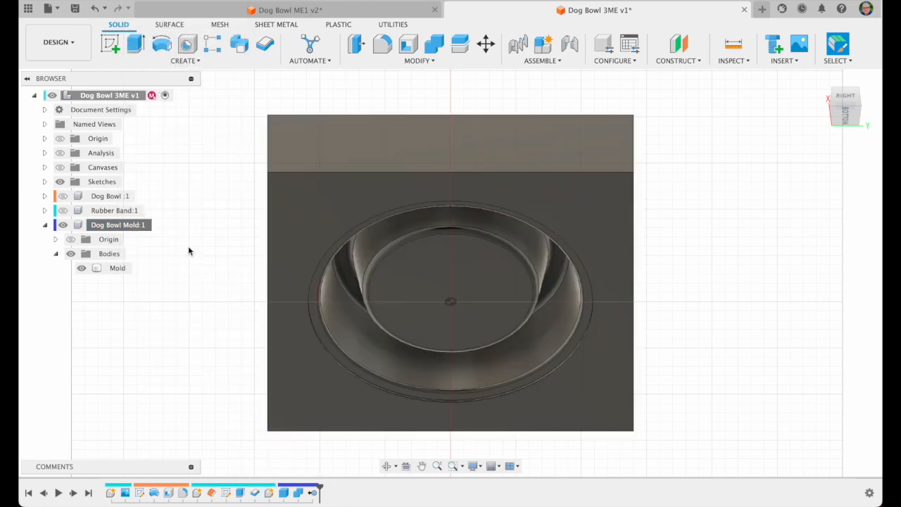